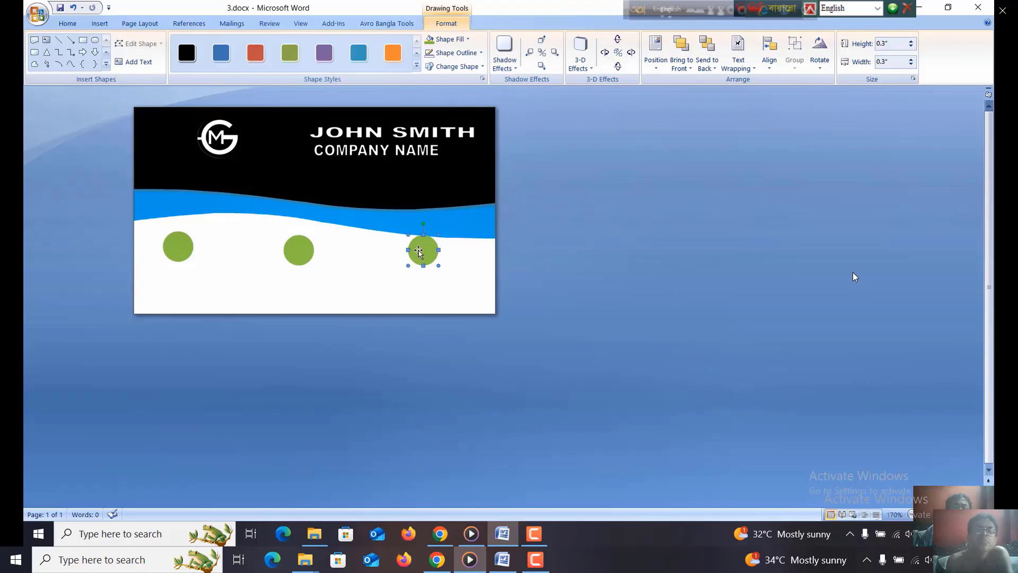
- Nudge the rightmost green circle slightly lower, then select all three green circles and align them by their middles
left_click_drag(420, 251, 420, 254)
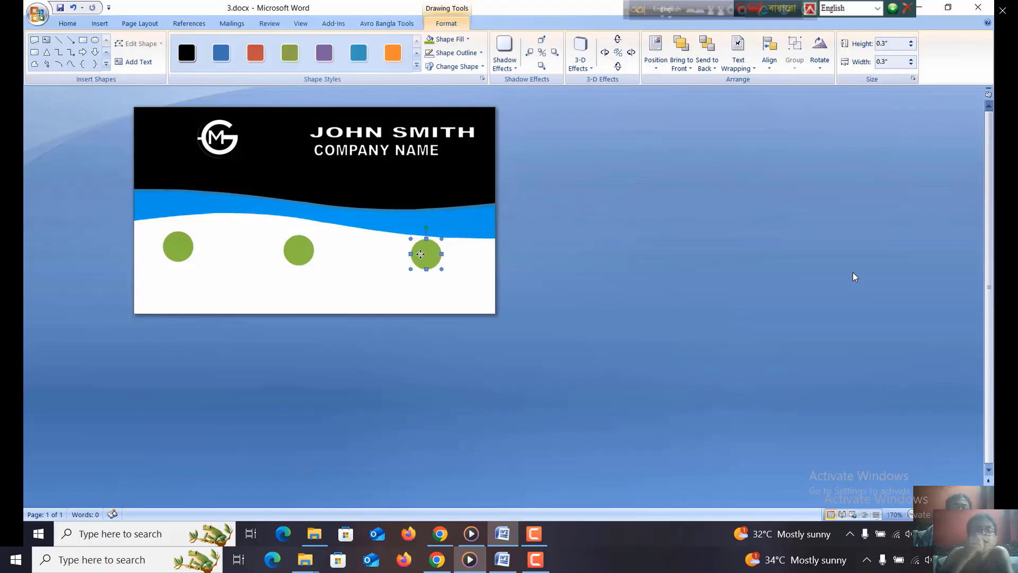
left_click(298, 250)
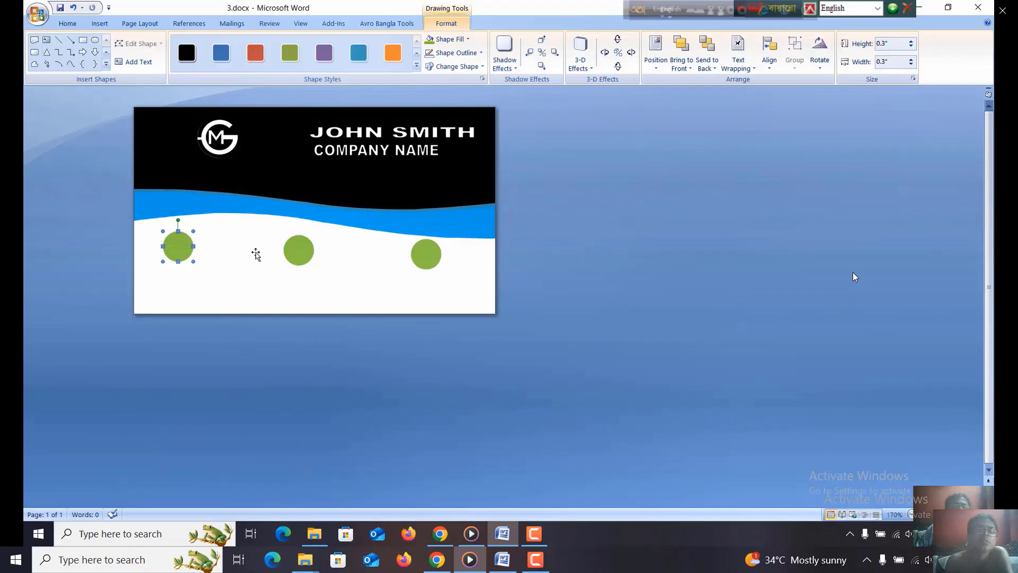
left_click(299, 252, "shift")
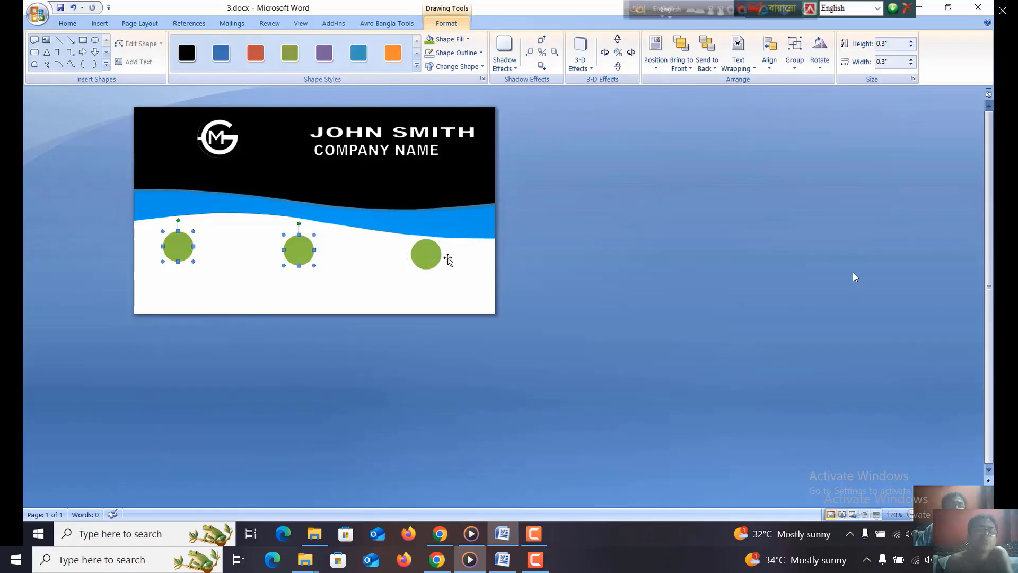
left_click(431, 256, "shift")
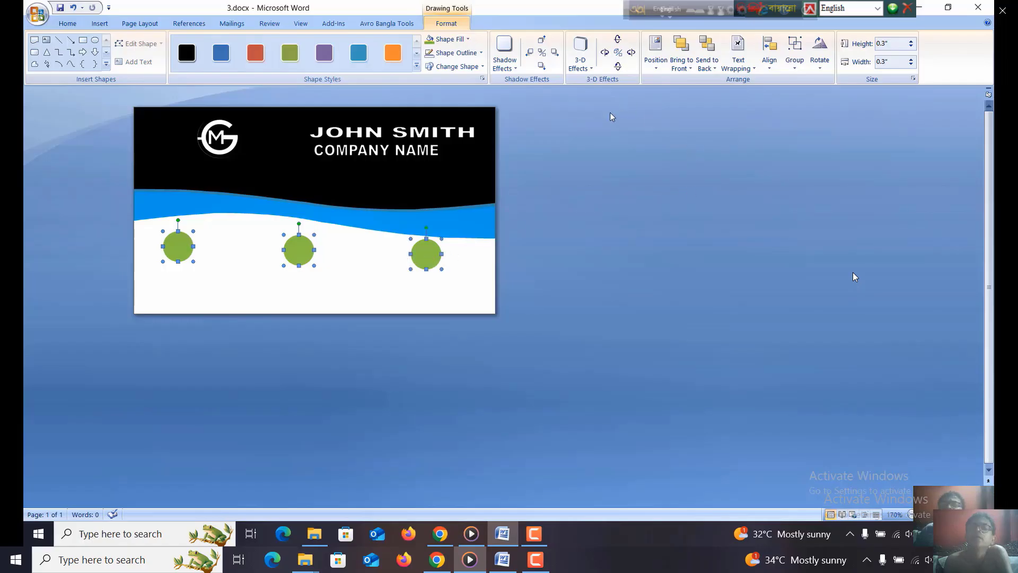
left_click(769, 59)
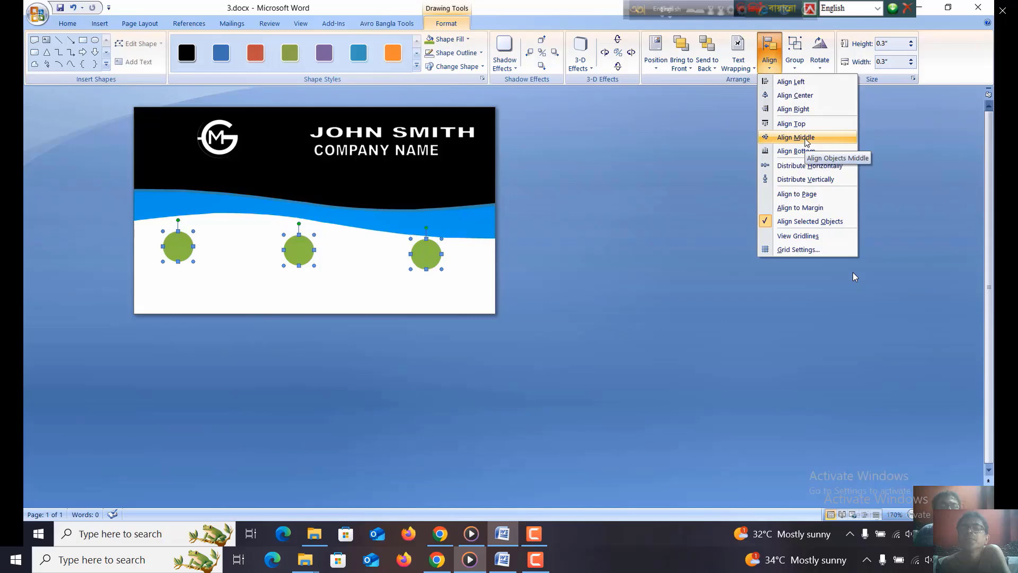
left_click(804, 140)
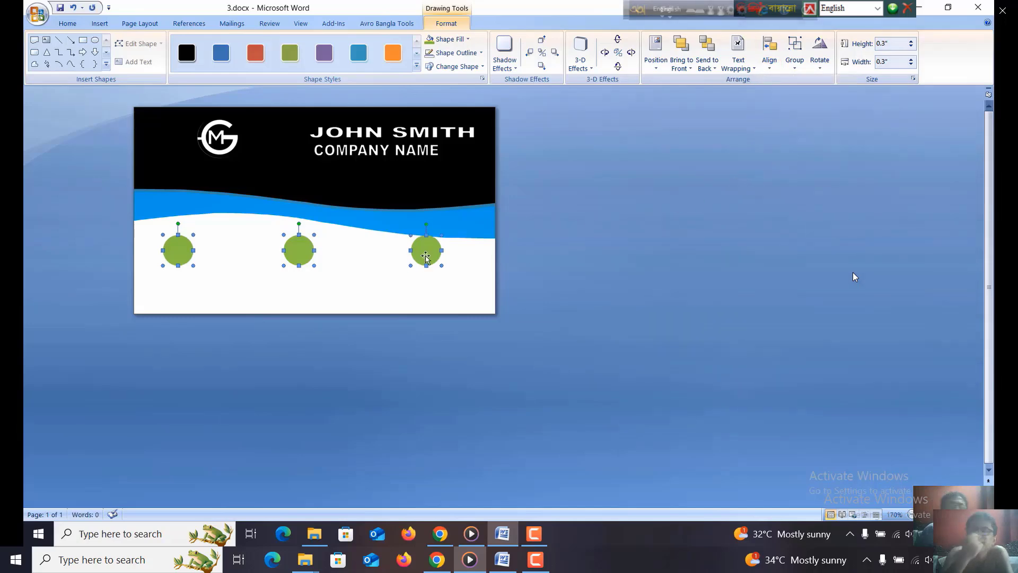
left_click(236, 286)
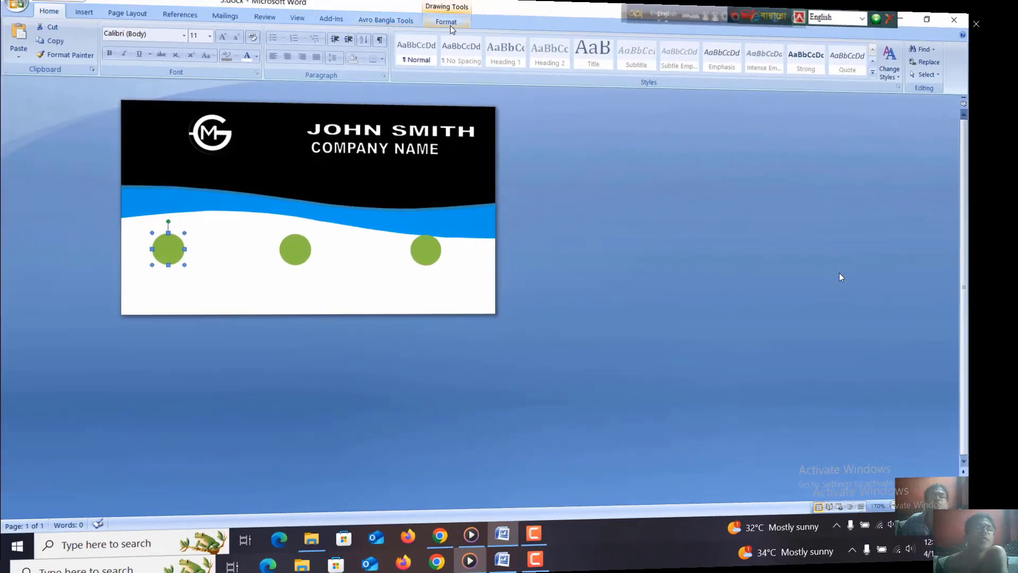
- Fill the leftmost green circle with the picture phone-png.png from the Desktop folder q
left_click(448, 24)
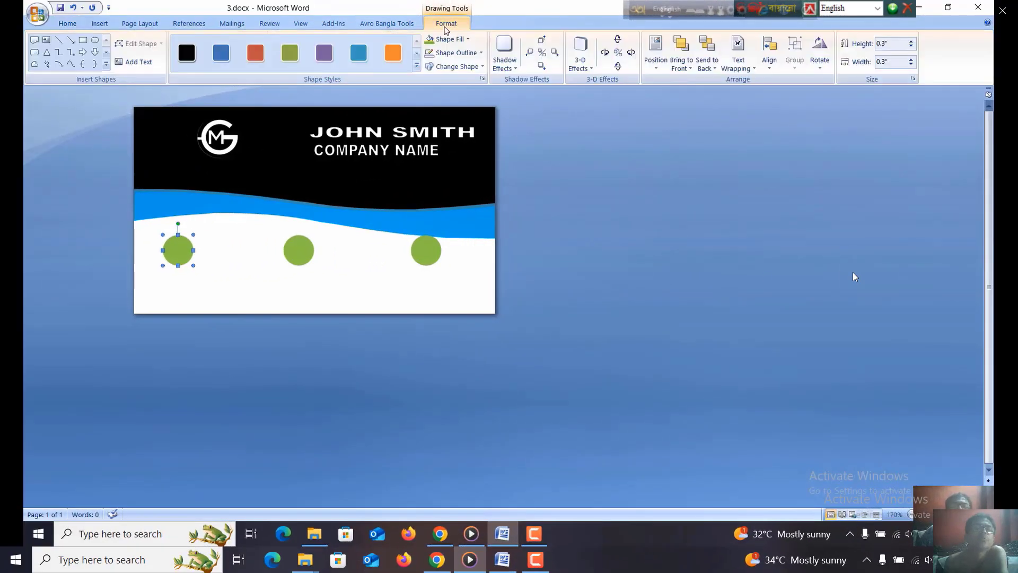
left_click(468, 39)
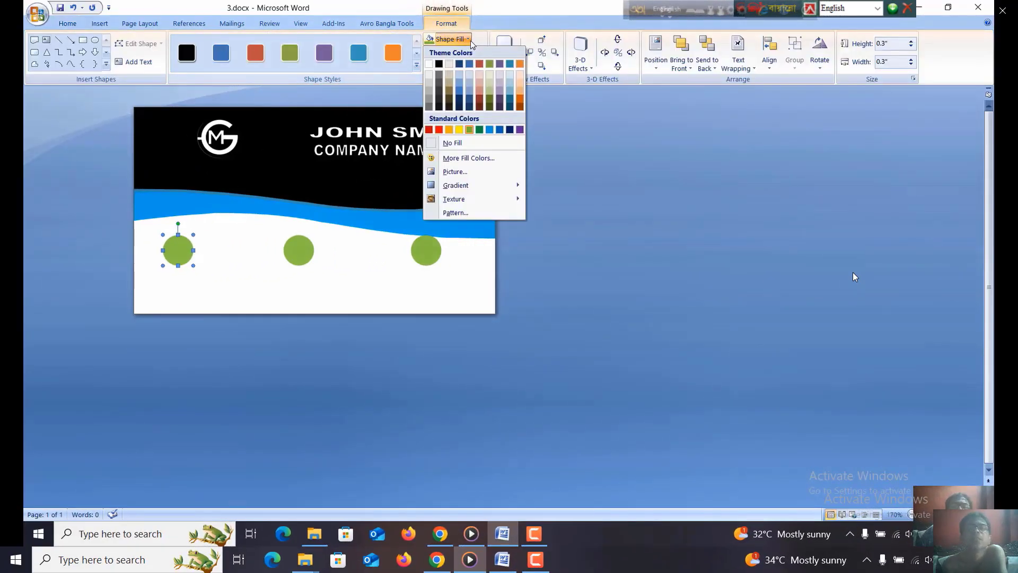
left_click(455, 171)
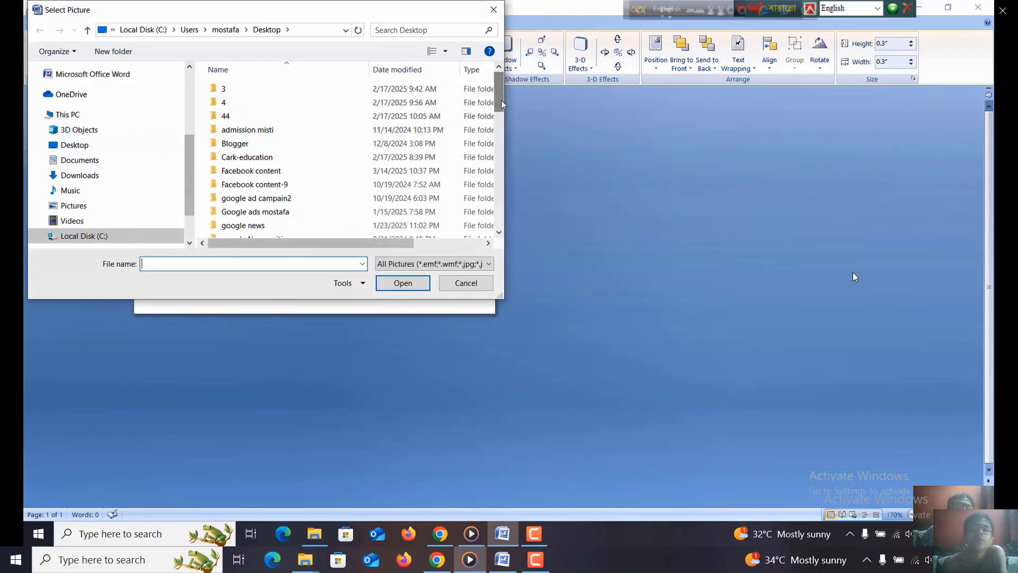
left_click_drag(499, 99, 498, 142)
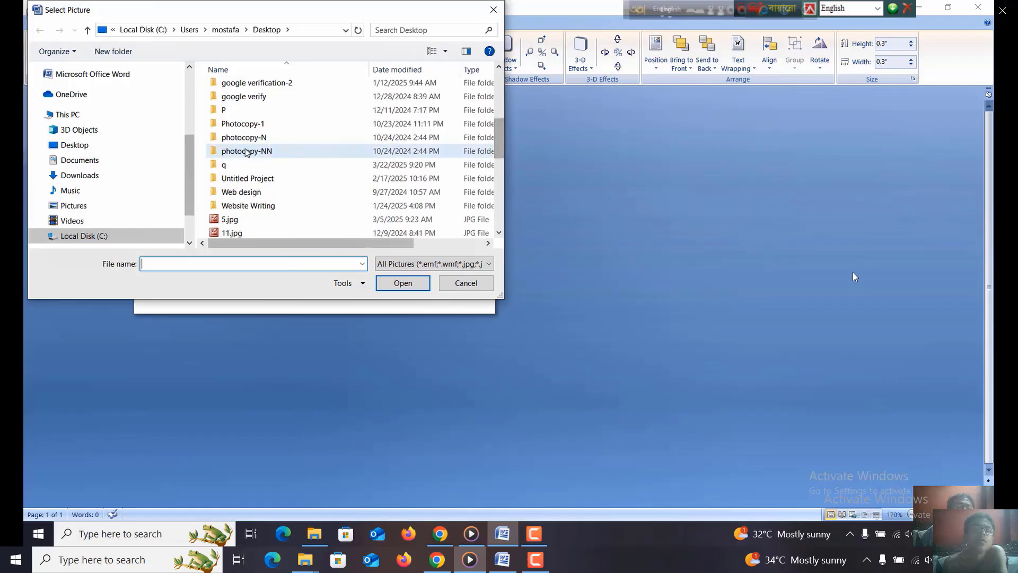
double_click(224, 164)
left_click(223, 164)
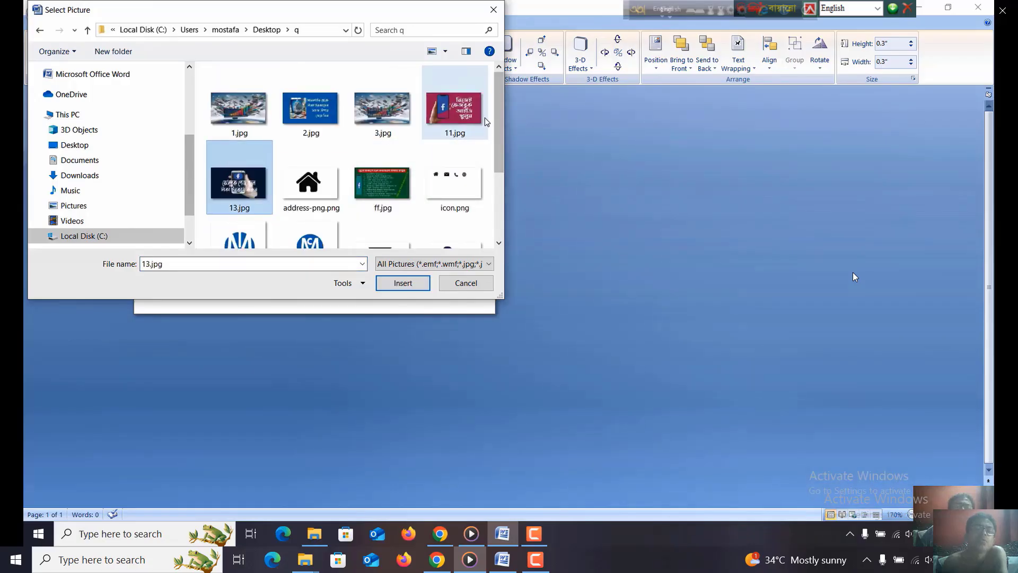
left_click_drag(499, 116, 498, 161)
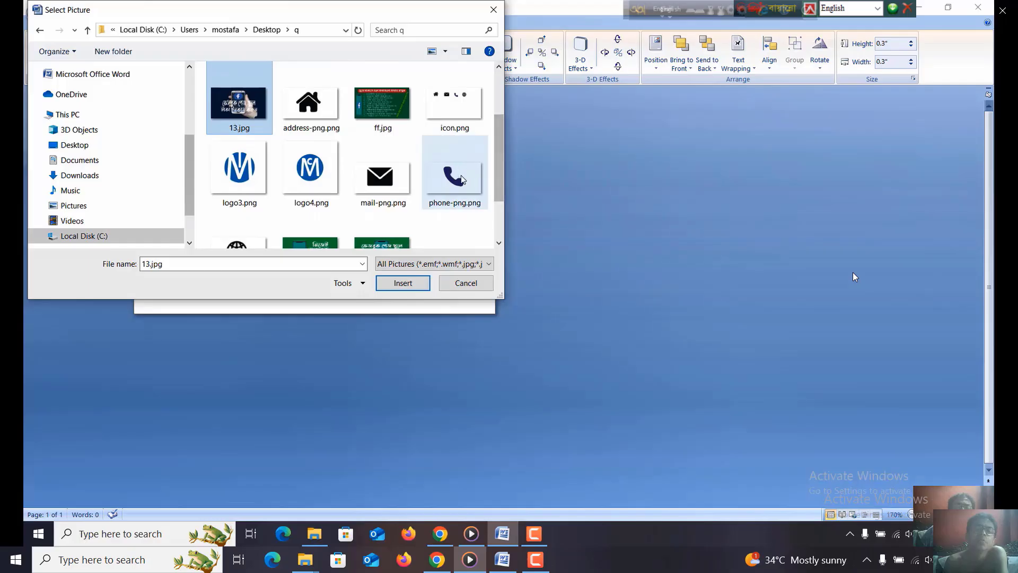
double_click(447, 187)
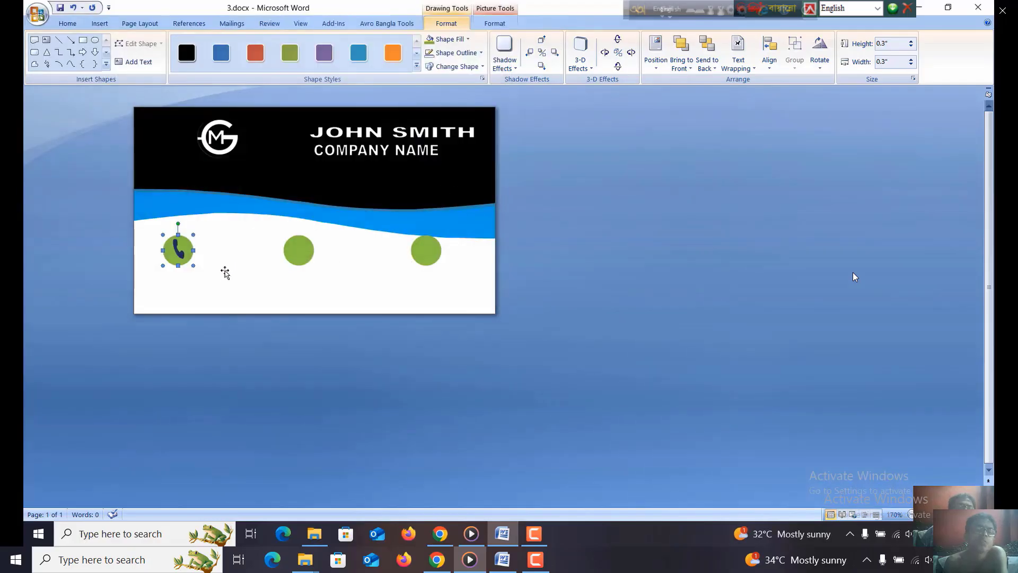
- Fill the middle green circle with the envelope picture mail-png.png from folder q
left_click(250, 265)
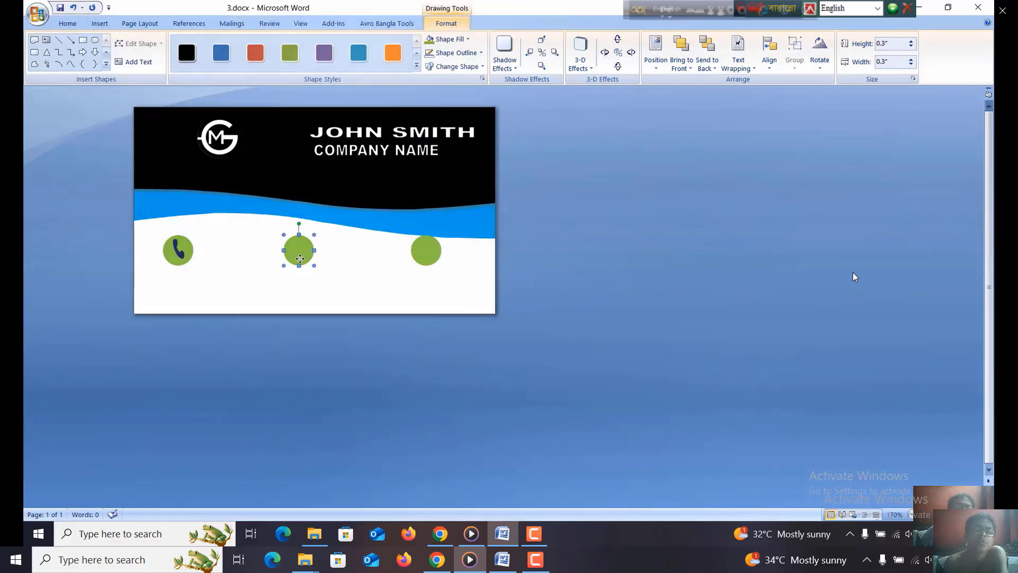
left_click(468, 39)
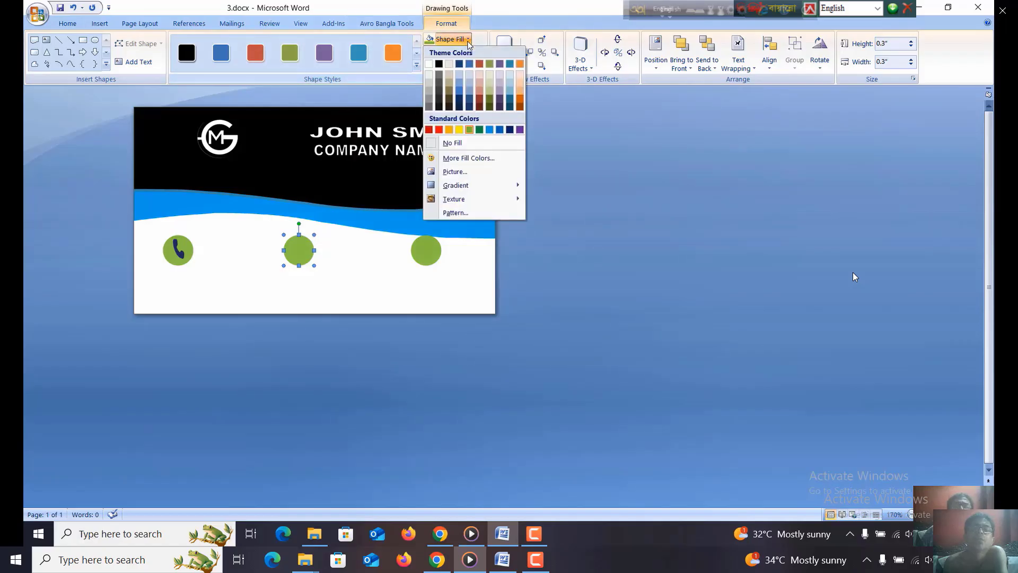
left_click(455, 171)
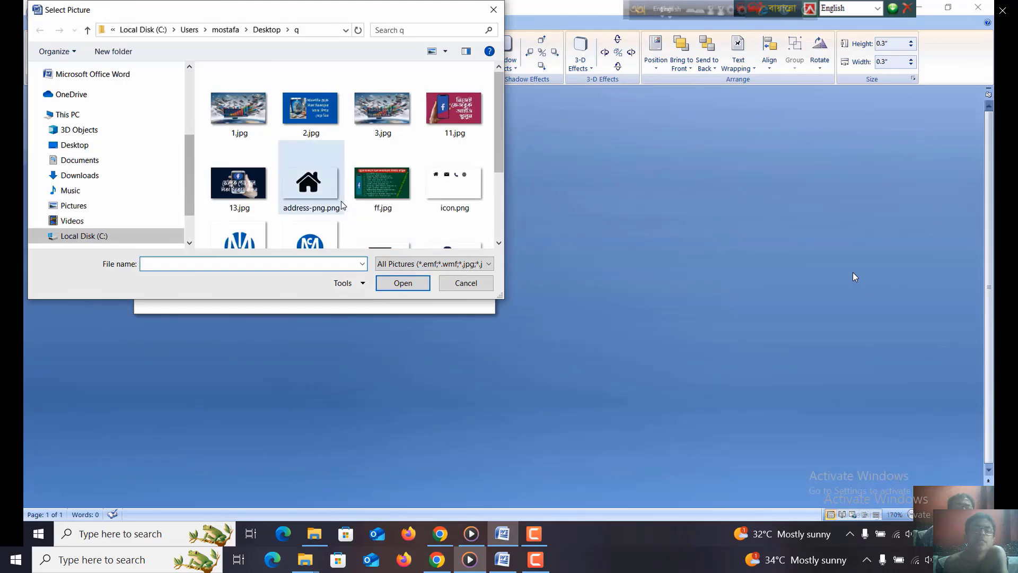
scroll(339, 202, "down", 3)
double_click(376, 125)
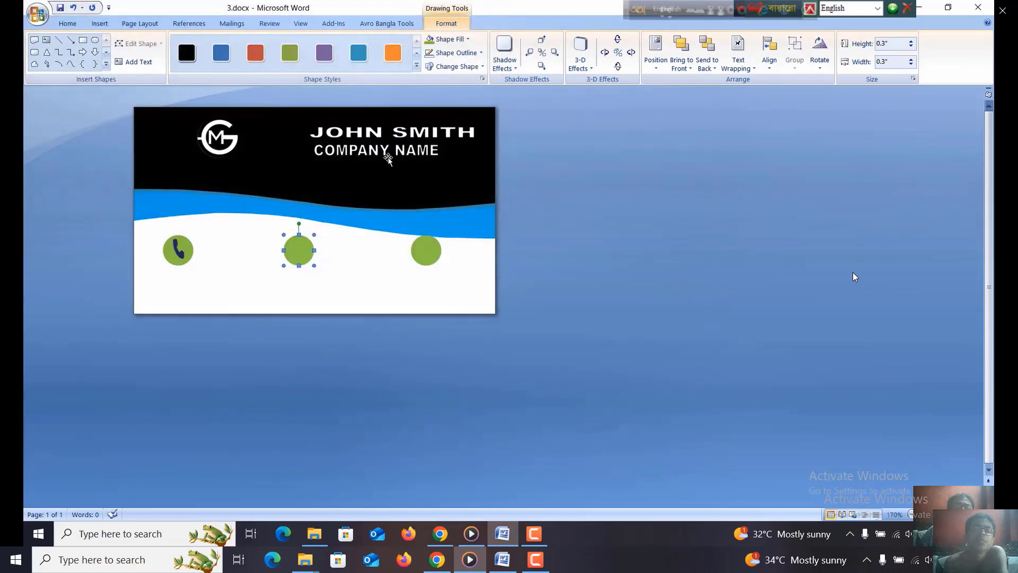
- Fill the rightmost green circle with the globe icon picture from folder q
left_click(432, 256)
left_click(467, 39)
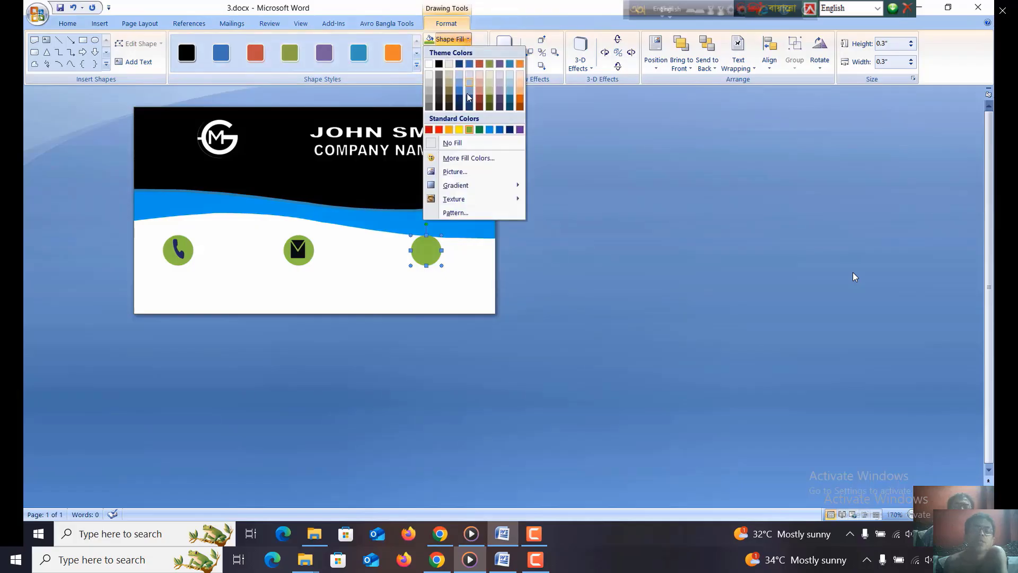
left_click(455, 171)
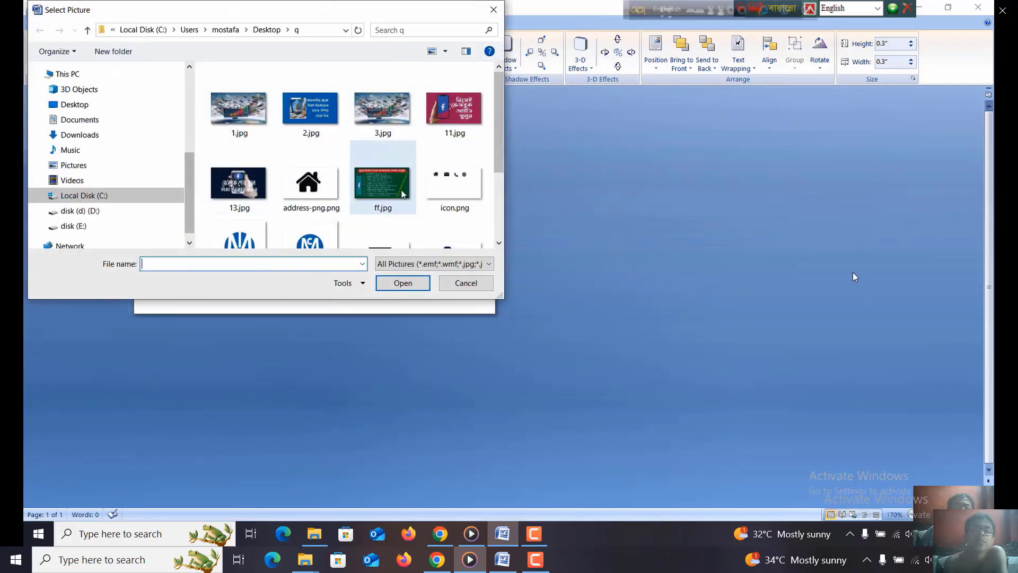
scroll(373, 180, "down", 3)
double_click(247, 195)
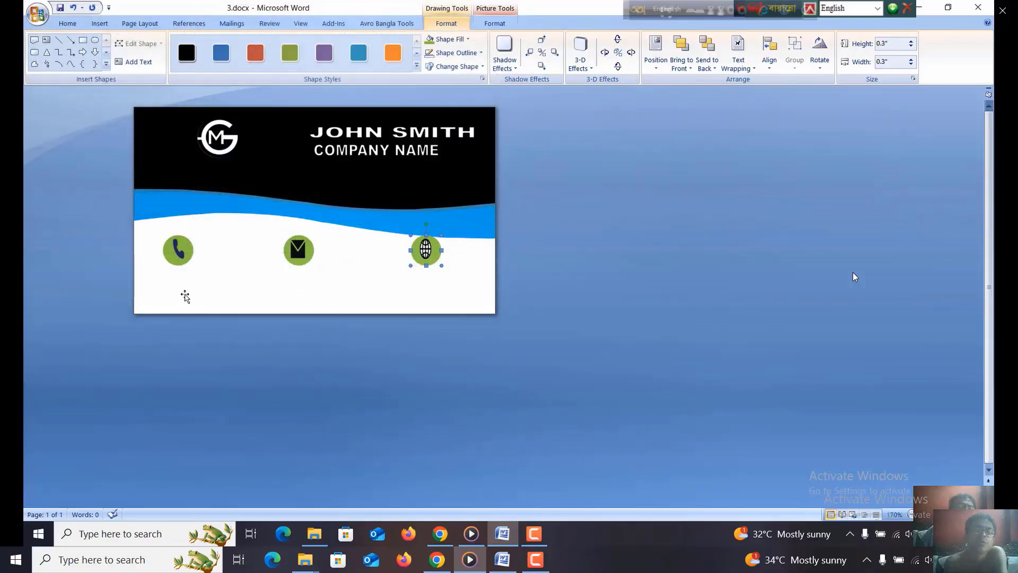
- Draw a text box about 0.9" wide and 0.26" high below the phone icon and enter the contact's phone number
left_click(161, 291)
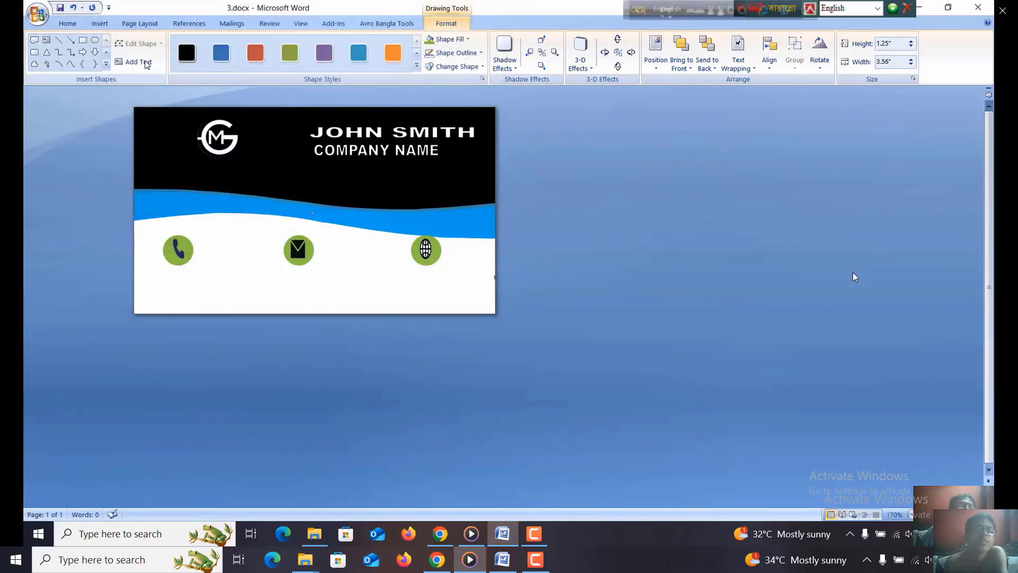
left_click(100, 23)
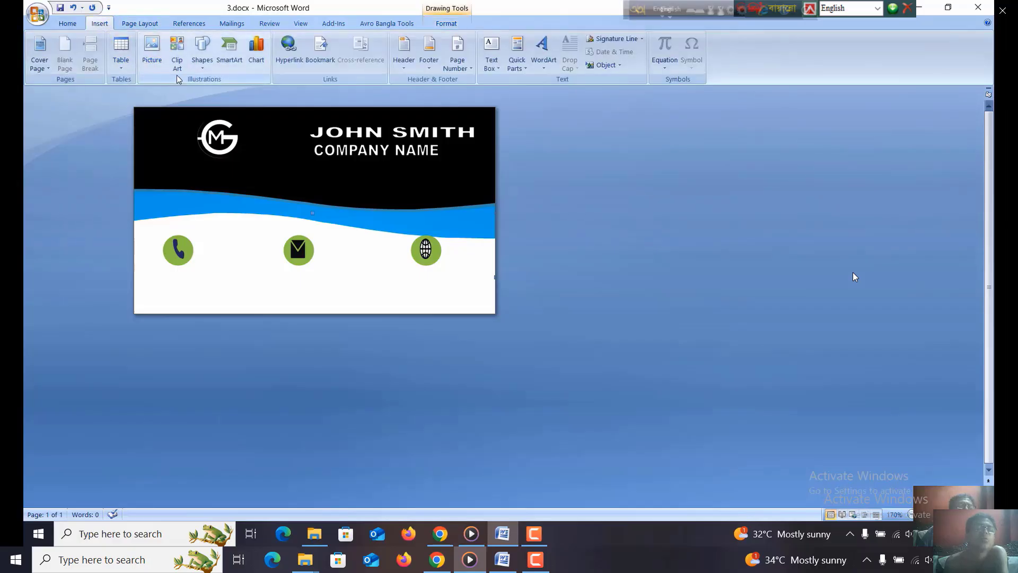
left_click(202, 53)
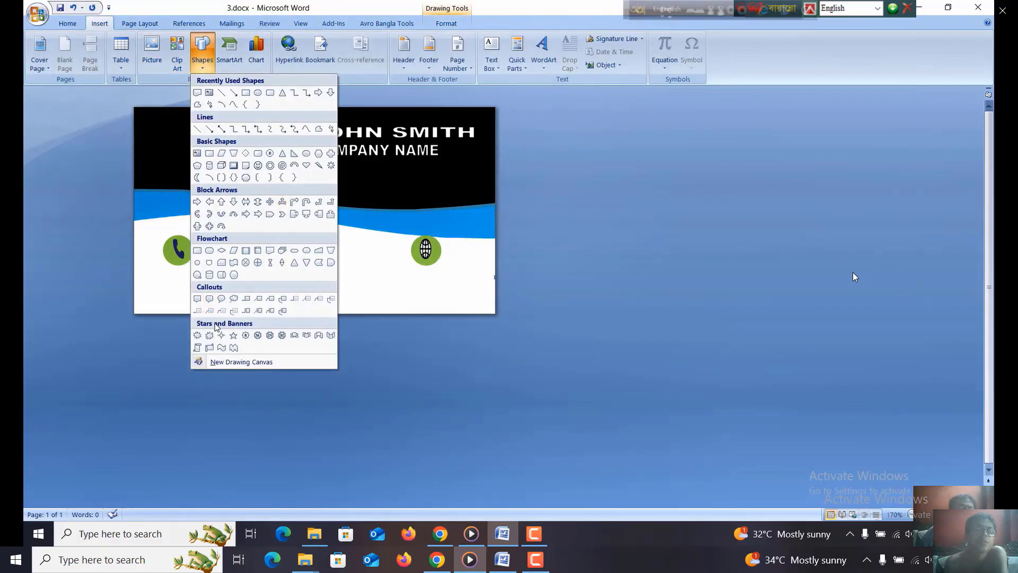
left_click(197, 154)
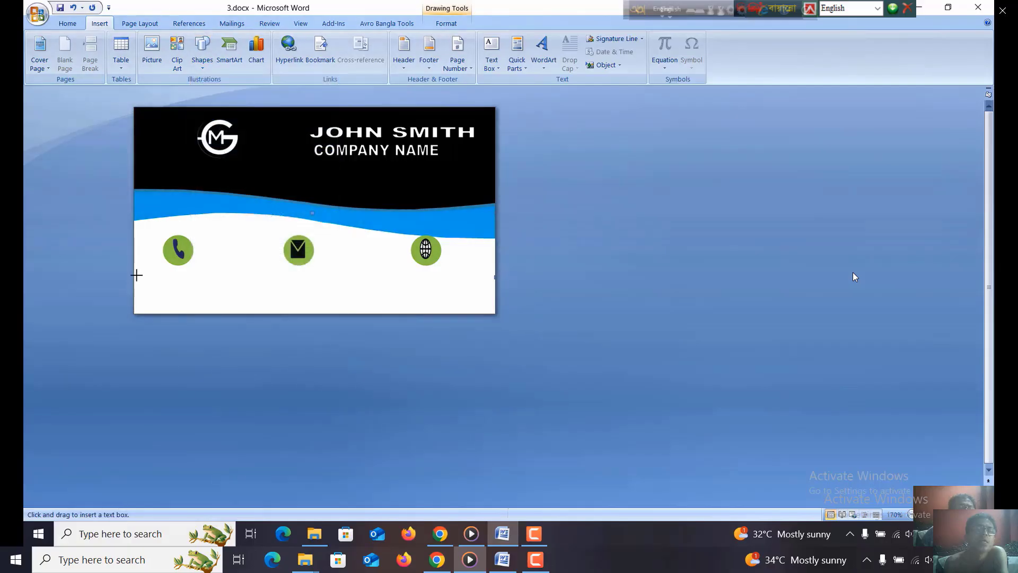
left_click_drag(145, 272, 237, 298)
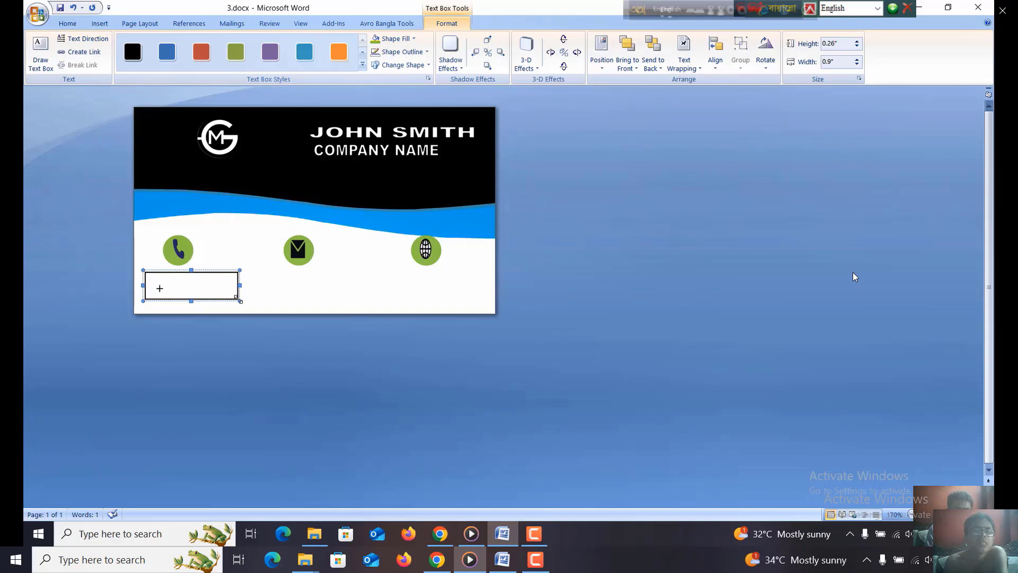
type("+990")
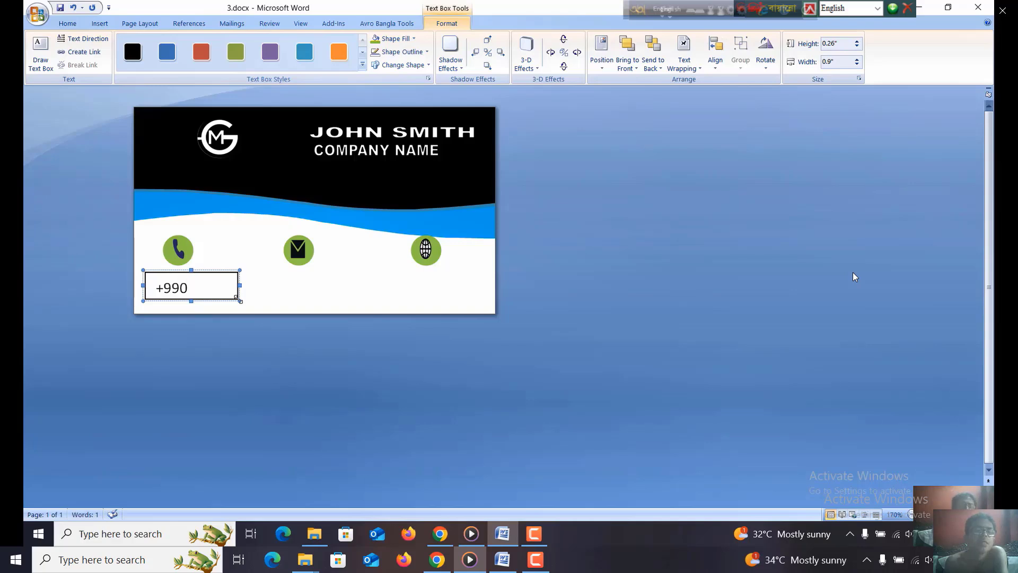
key("BackSpace")
key("BackSpace")
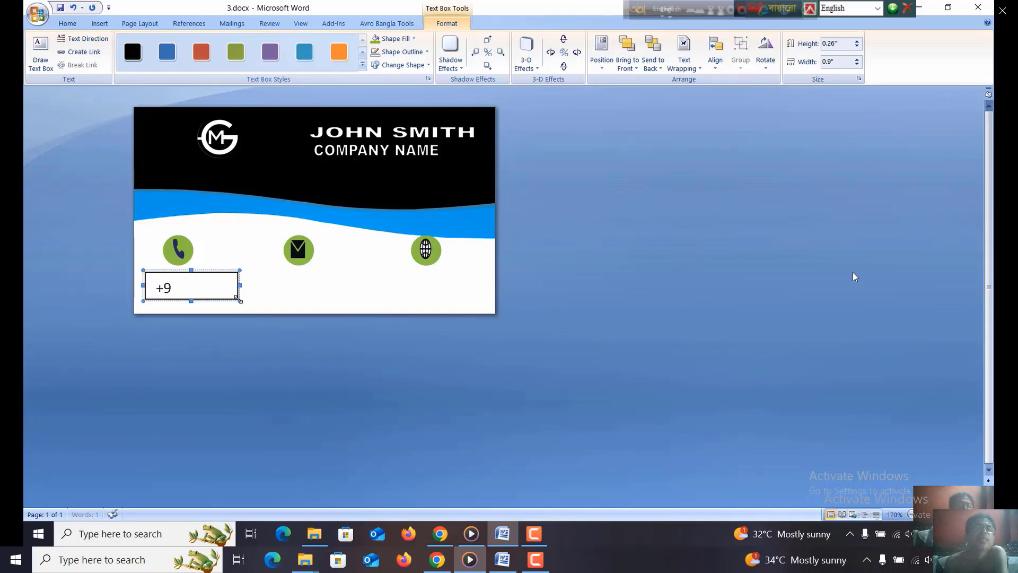
type("8801788")
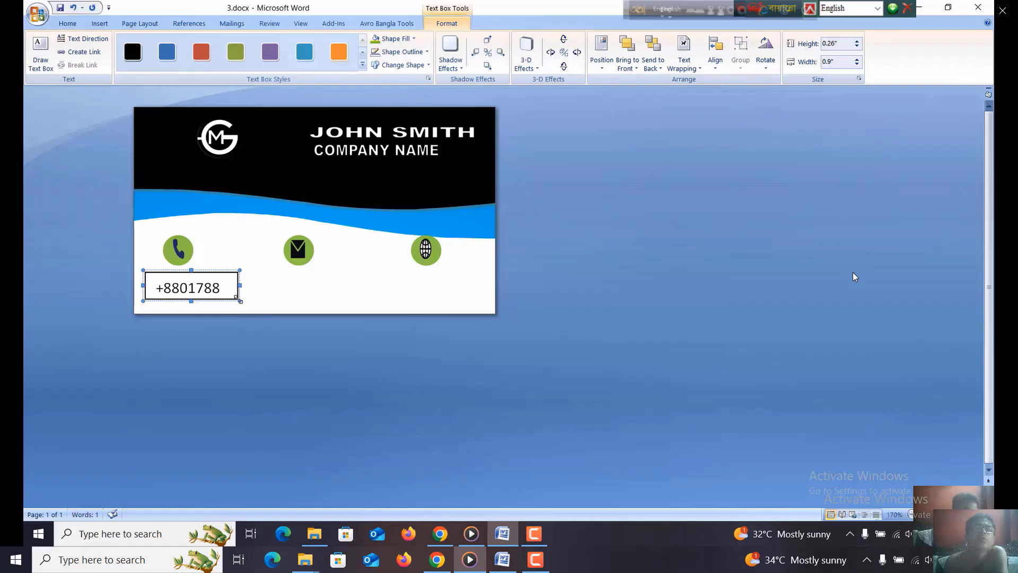
key("Escape")
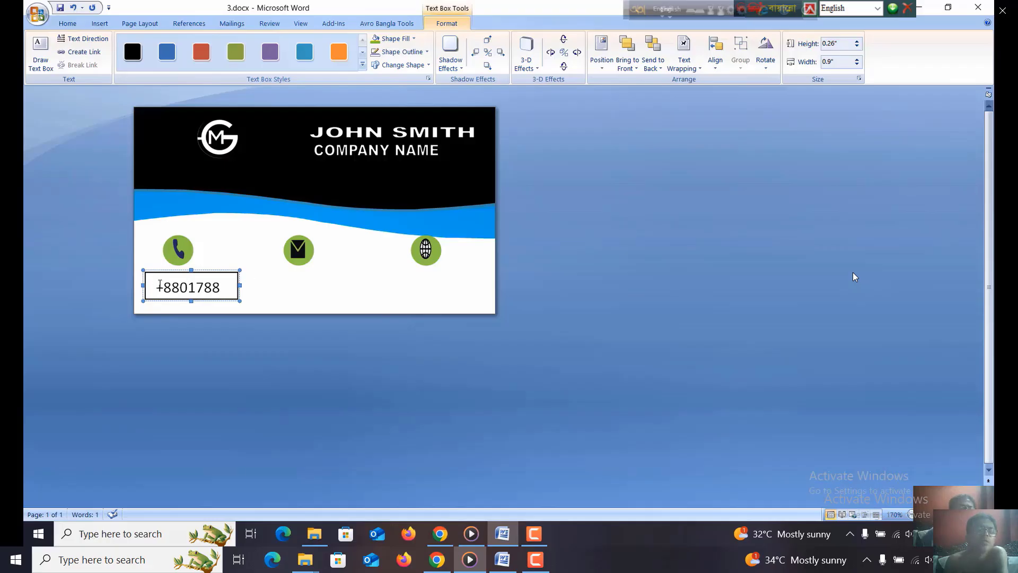
- Set the font size of the phone number text below the phone icon to 8
left_click_drag(158, 286, 222, 287)
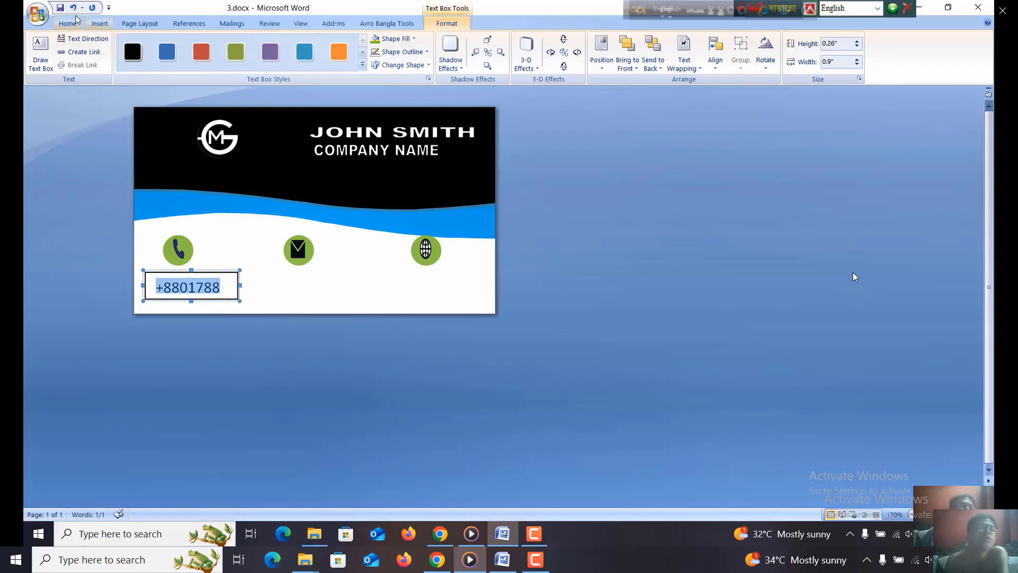
left_click(77, 20)
left_click(216, 43)
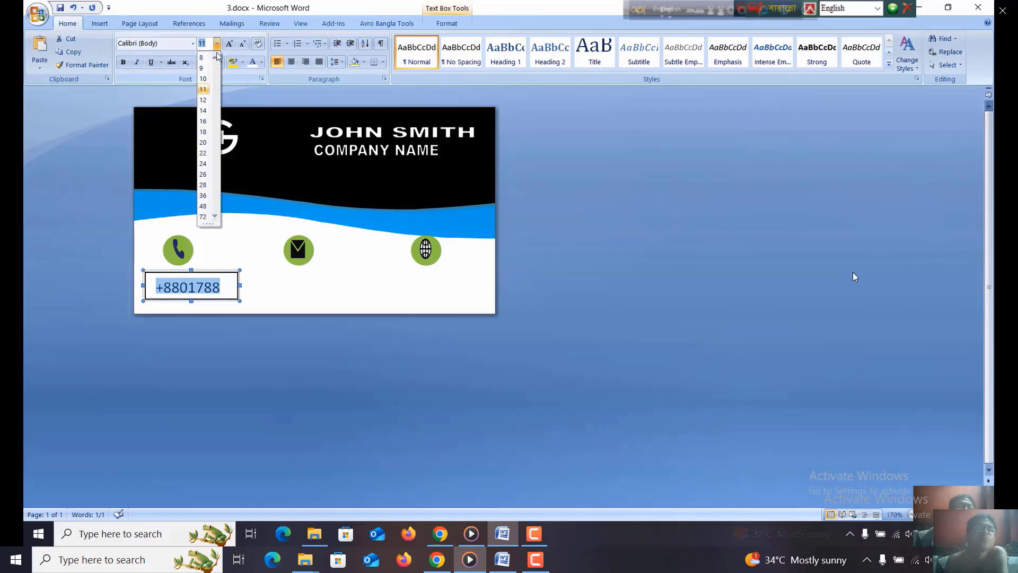
left_click(203, 59)
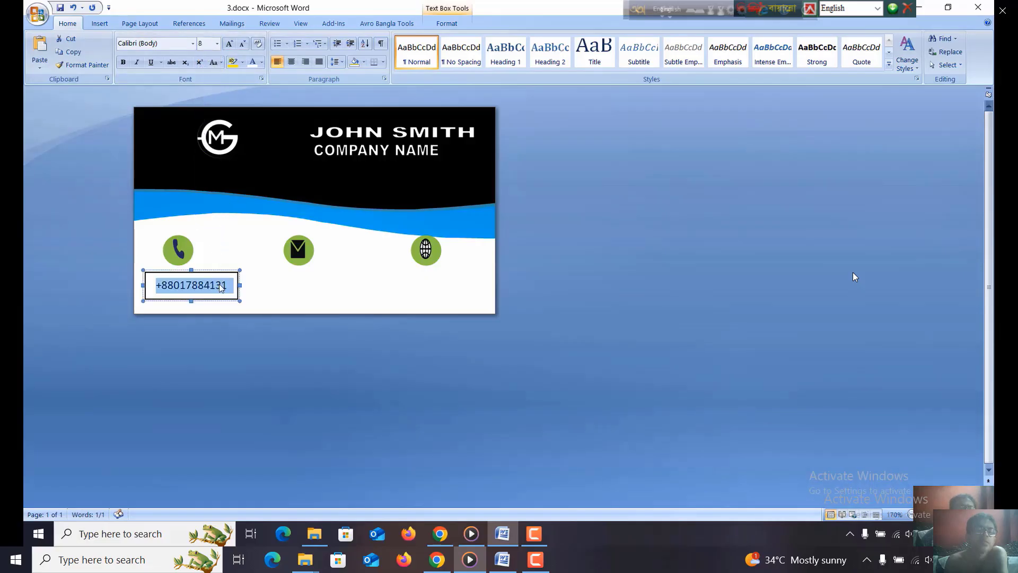
- Set the phone number text box's line color to No Color and shift the box slightly left beneath the phone icon
left_click(243, 300)
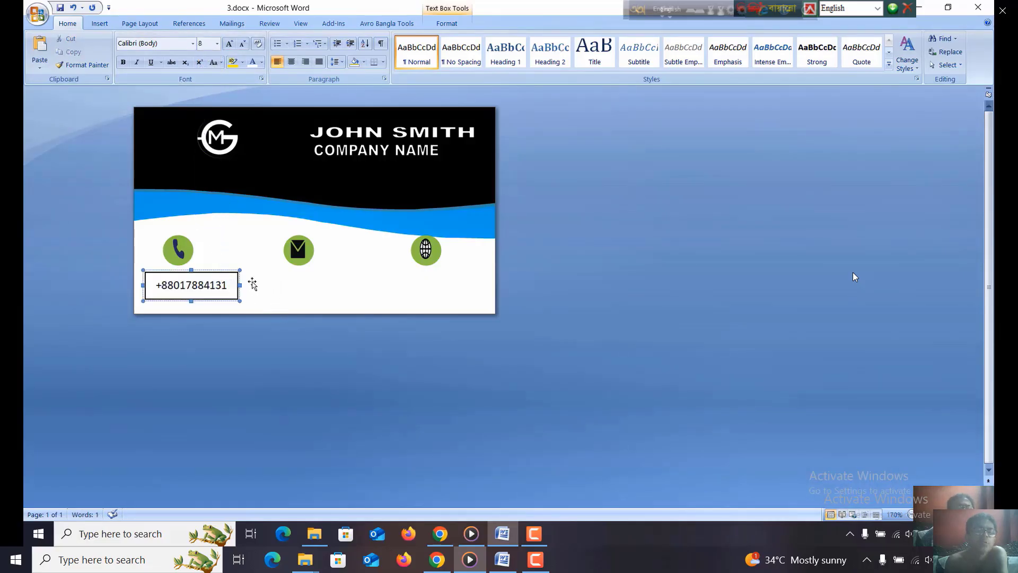
right_click(235, 300)
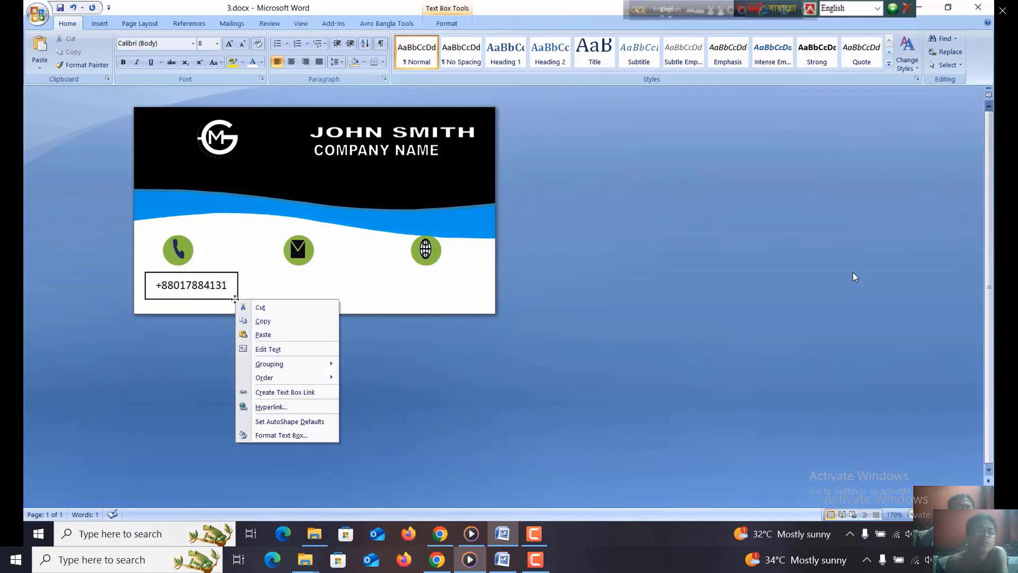
left_click(227, 274)
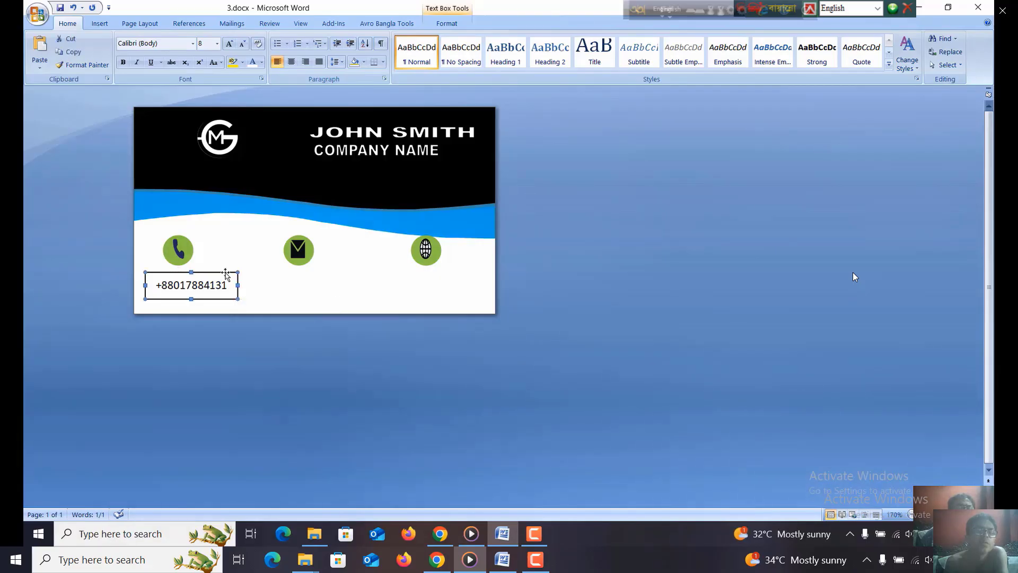
right_click(226, 273)
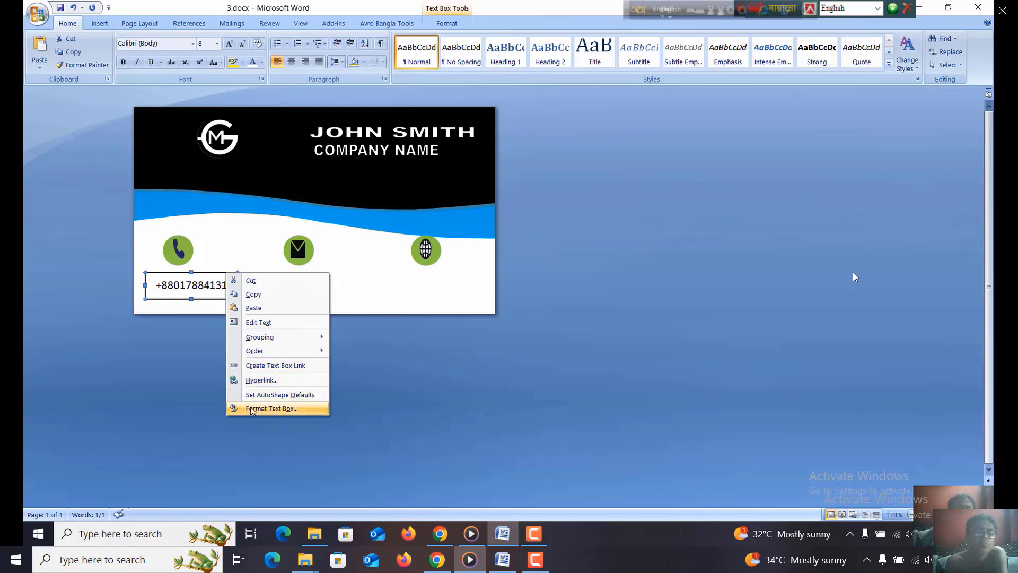
left_click(272, 408)
left_click(505, 215)
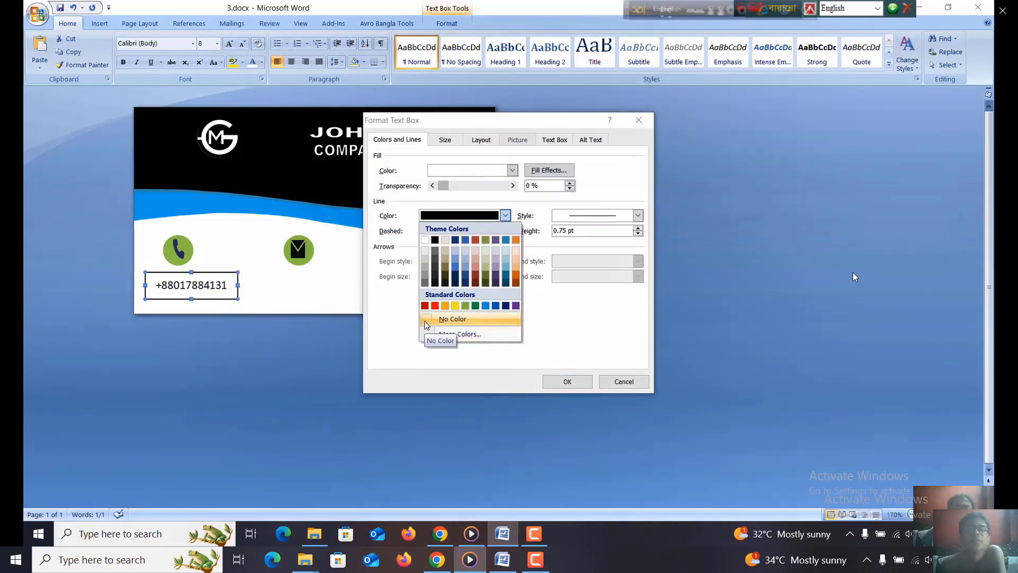
left_click(430, 319)
left_click(576, 382)
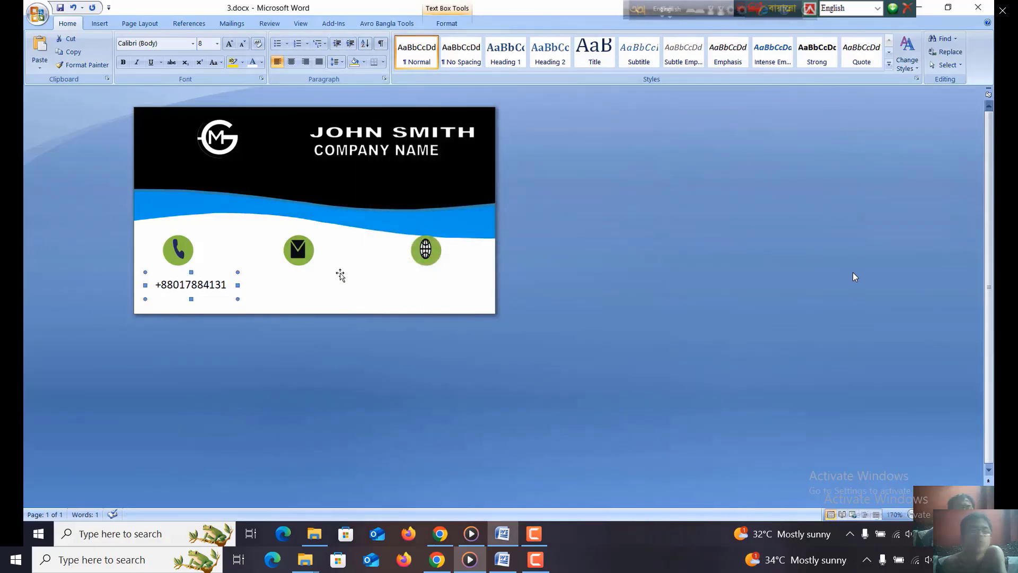
left_click(310, 268)
left_click(296, 289)
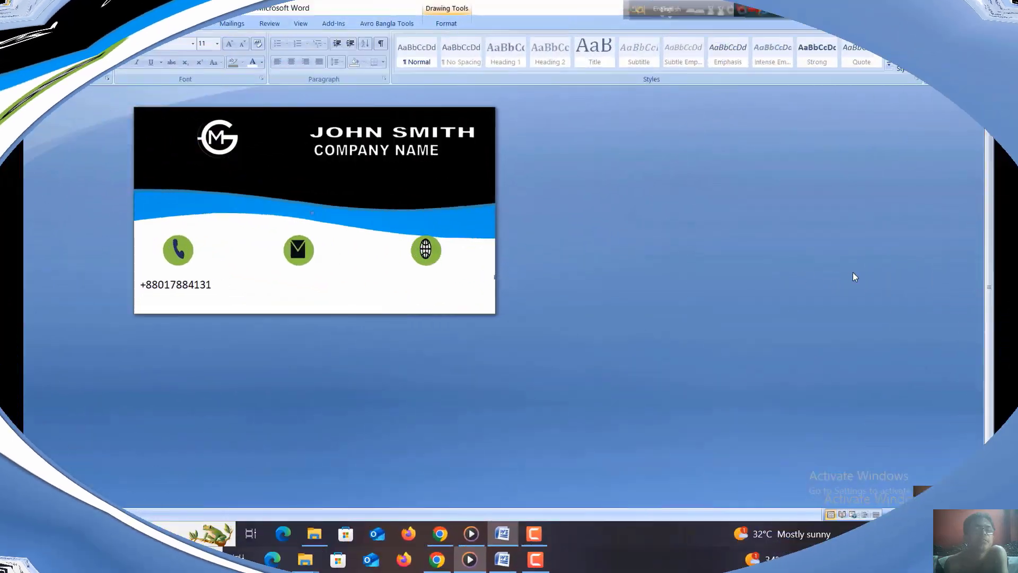
- Draw a text box about 1.04" wide and 0.29" high below the envelope icon
left_click(105, 27)
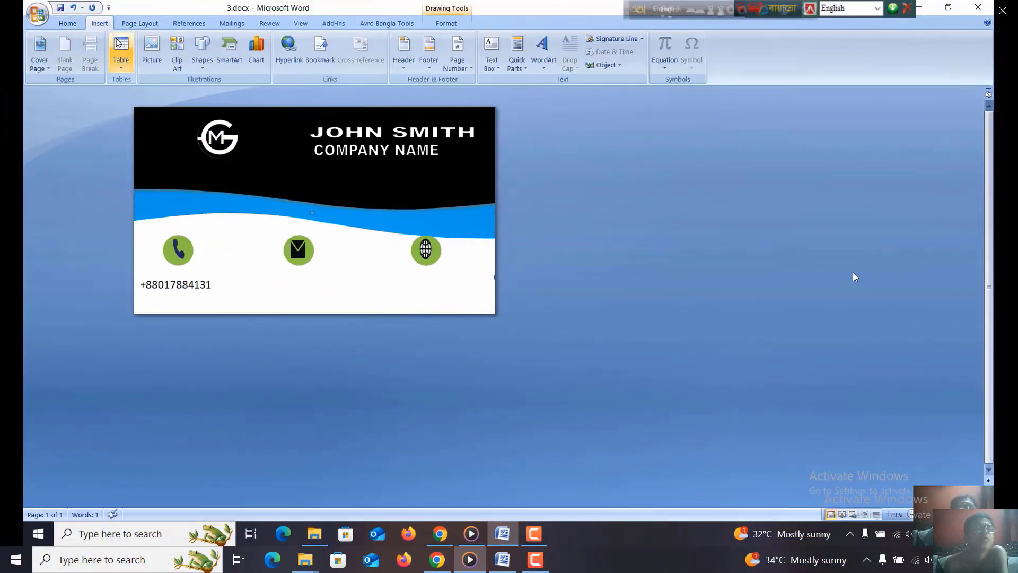
left_click(202, 62)
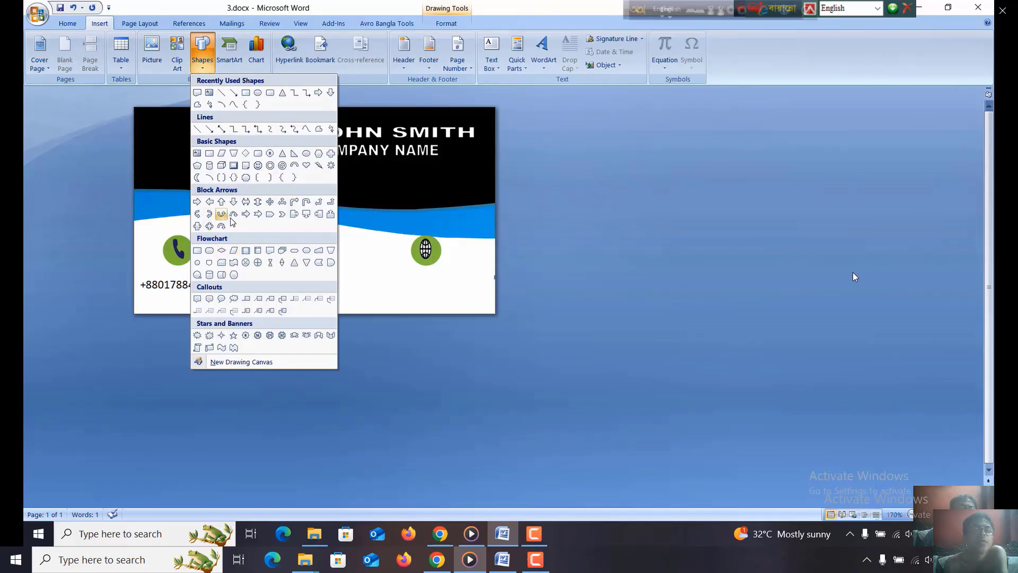
left_click(198, 155)
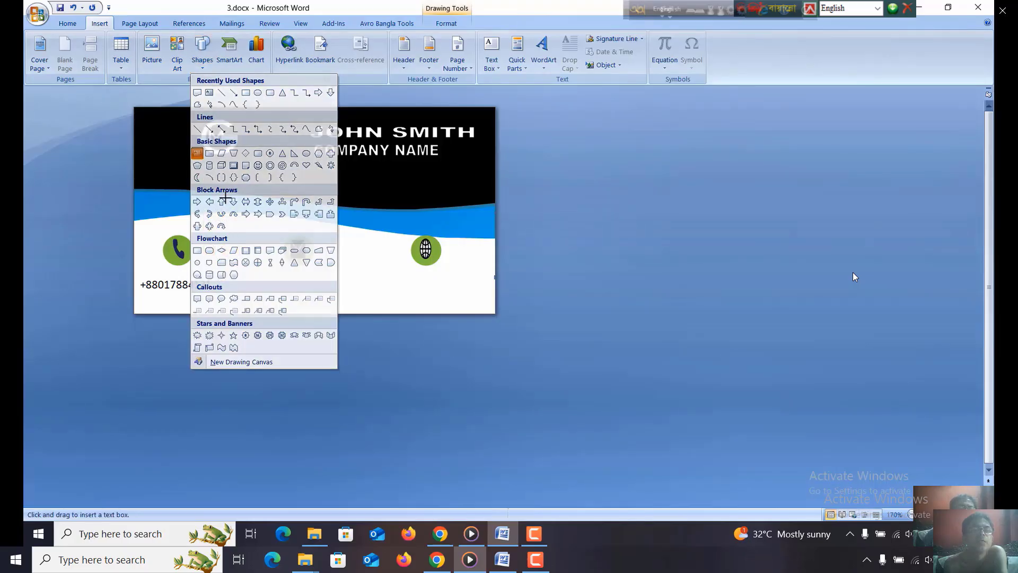
left_click_drag(259, 271, 368, 302)
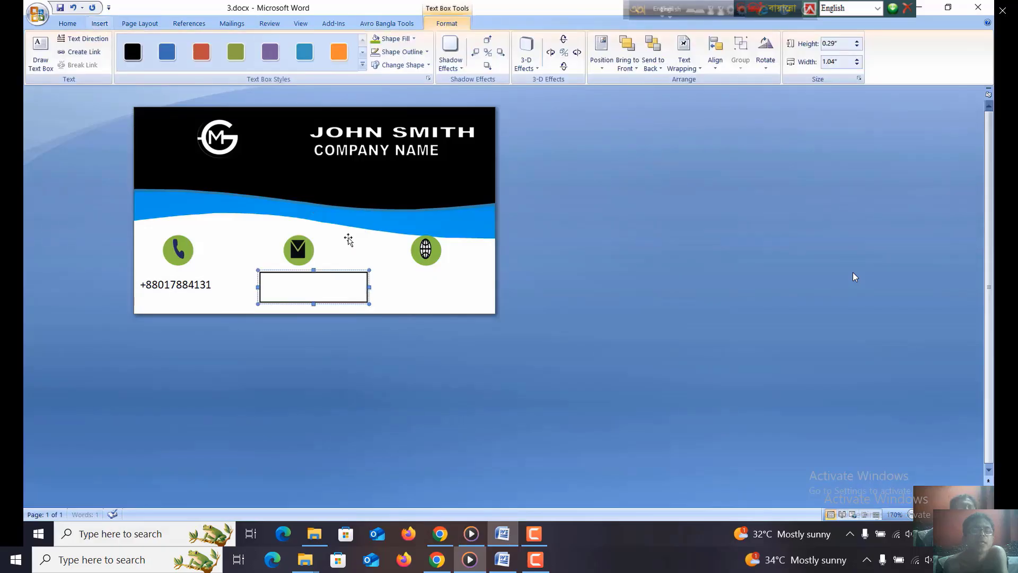
- Enter "Email Address" at font size 8 in the text box below the envelope icon and narrow the box around the text
left_click(67, 24)
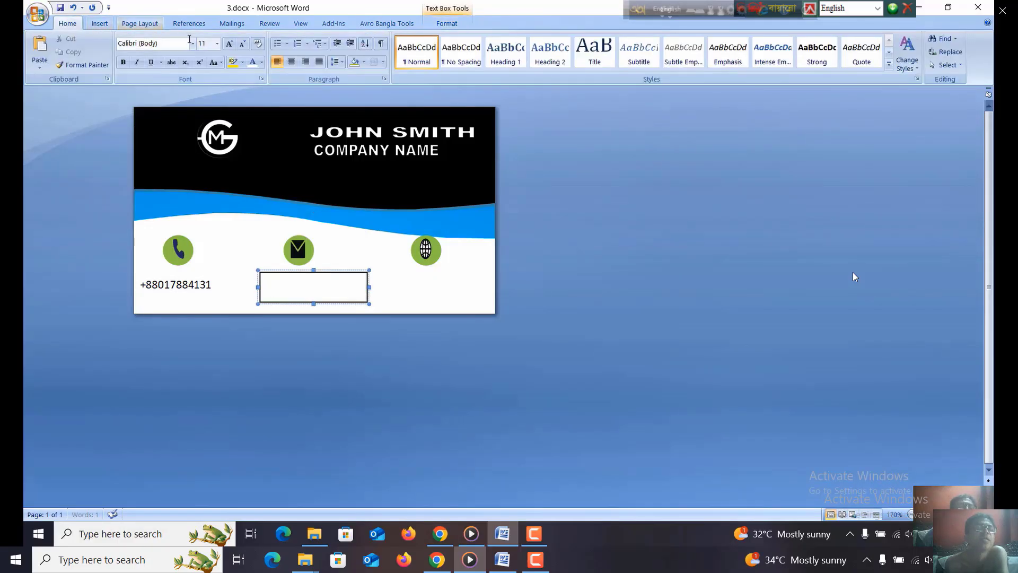
left_click(217, 44)
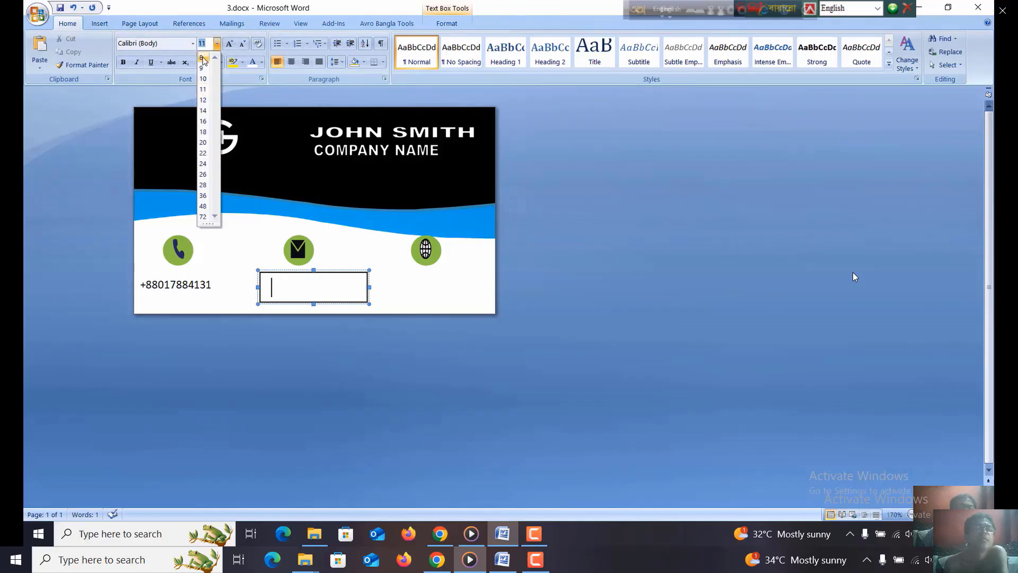
left_click(203, 57)
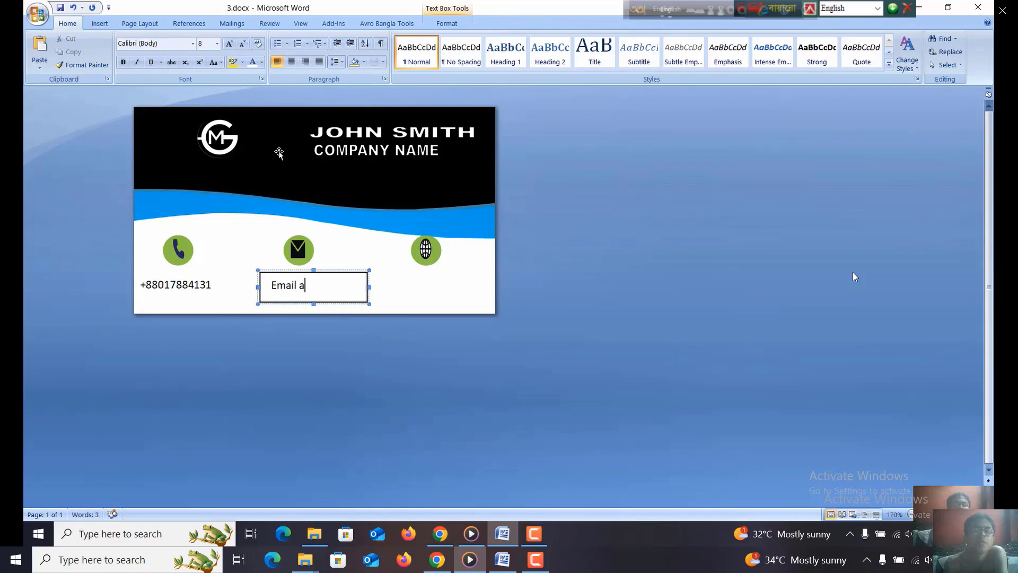
key("BackSpace")
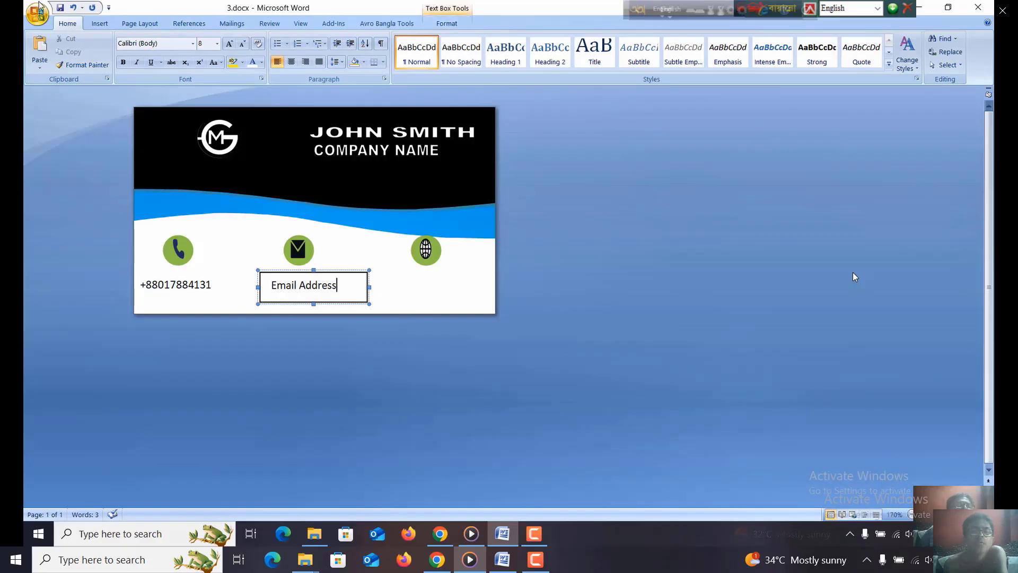
left_click_drag(369, 288, 351, 286)
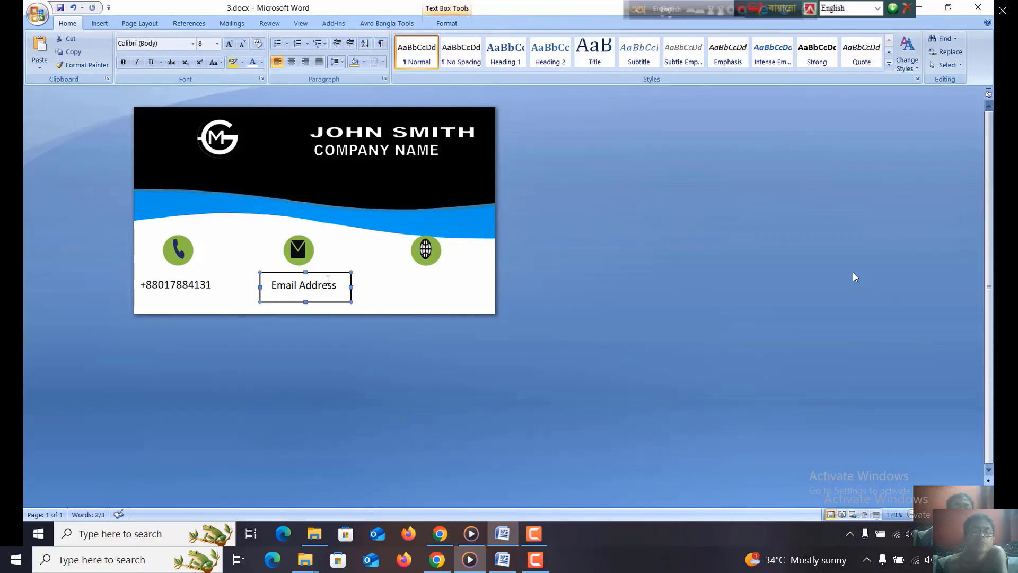
- Set the "Email Address" text box's line color to No Color and shift the box slightly left under the envelope icon
right_click(325, 275)
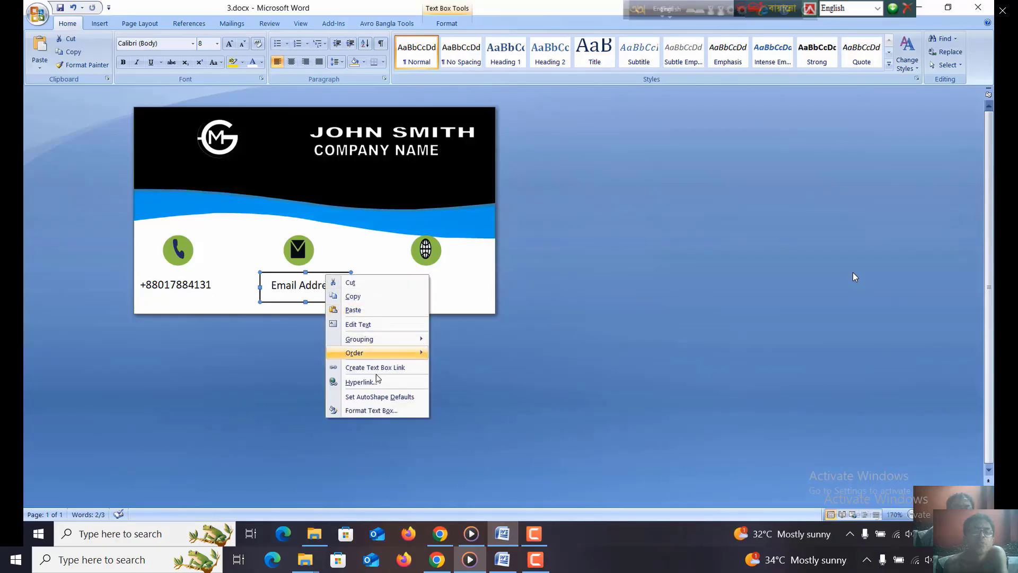
left_click(371, 410)
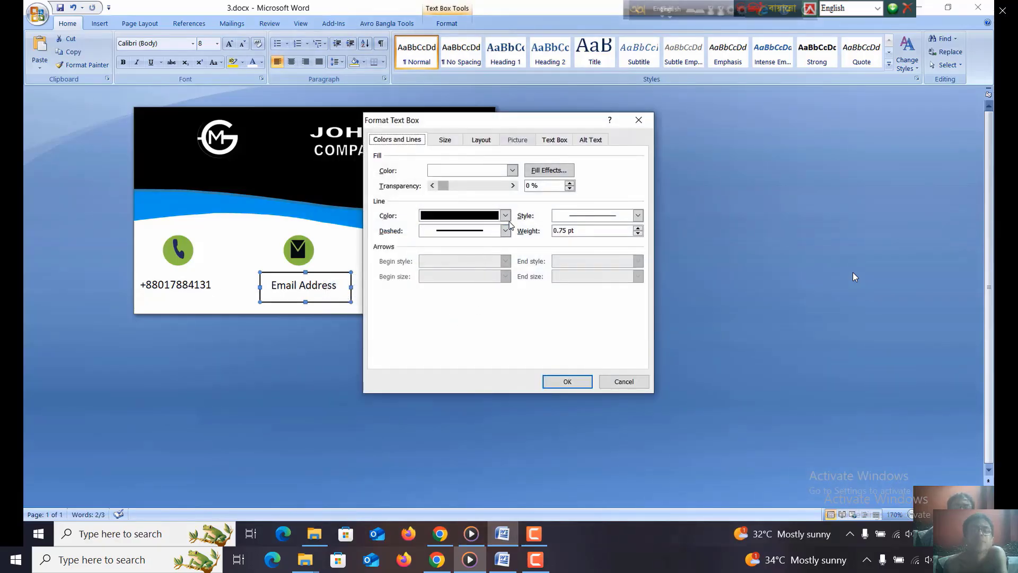
left_click(496, 217)
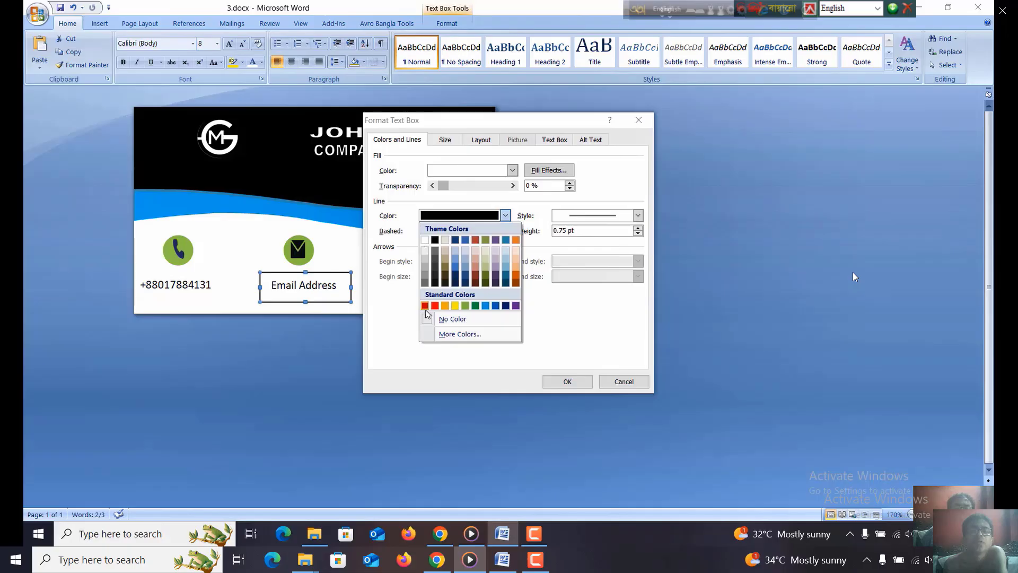
left_click(451, 319)
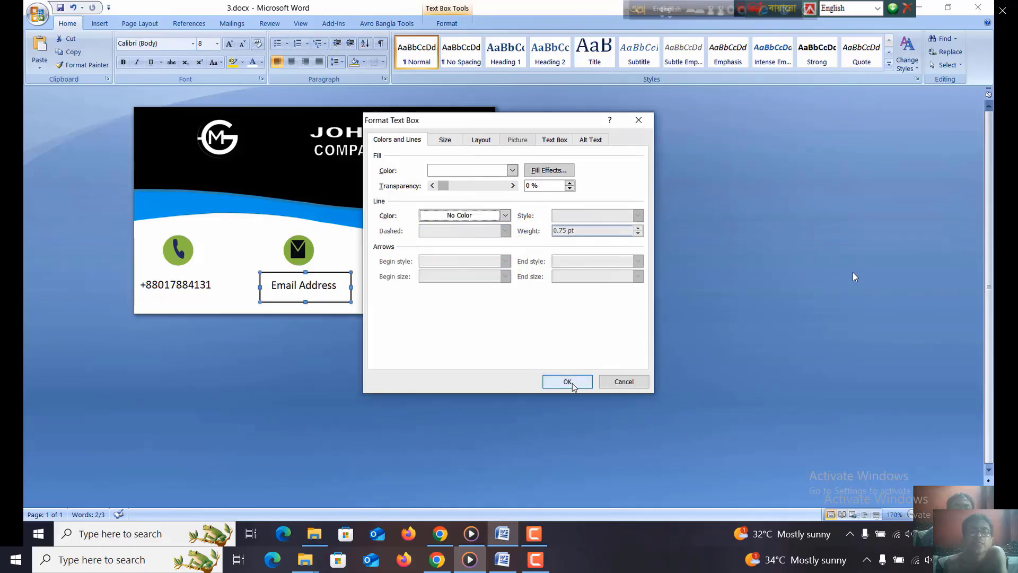
left_click(567, 382)
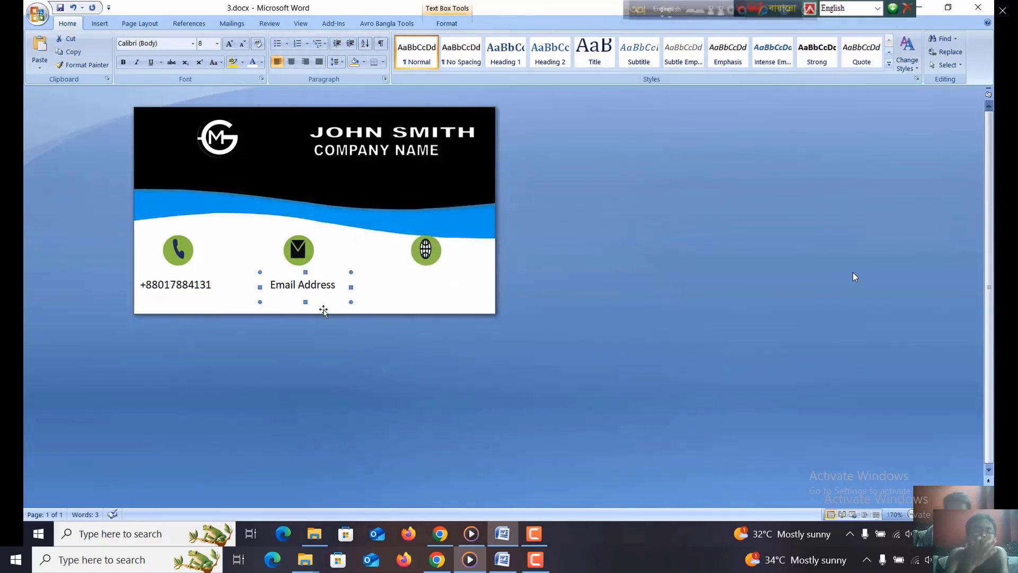
left_click_drag(324, 310, 318, 310)
left_click(401, 340)
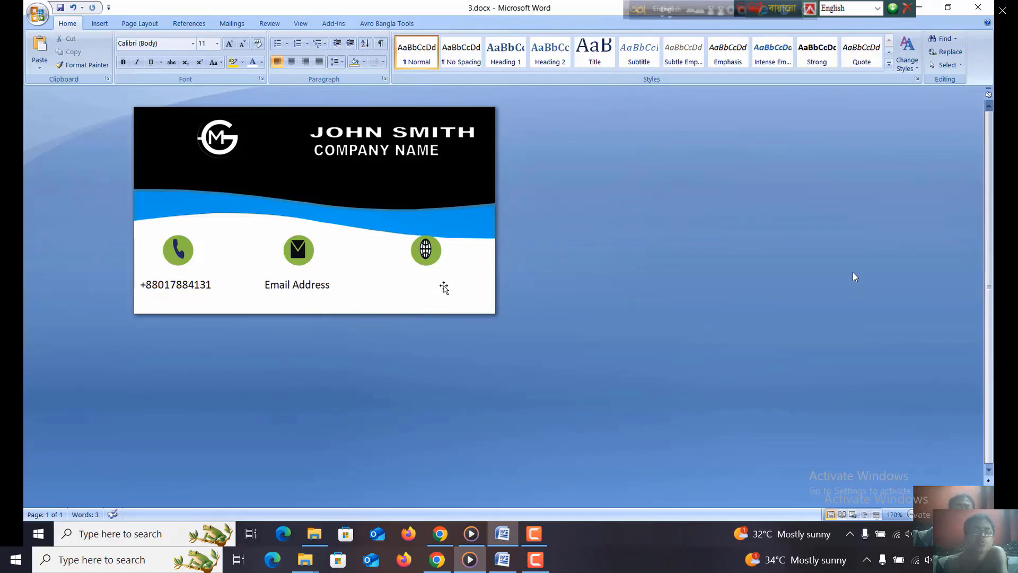
- Draw a text box about 0.9" wide and 0.26" high below the globe icon
left_click(420, 259)
left_click(377, 278)
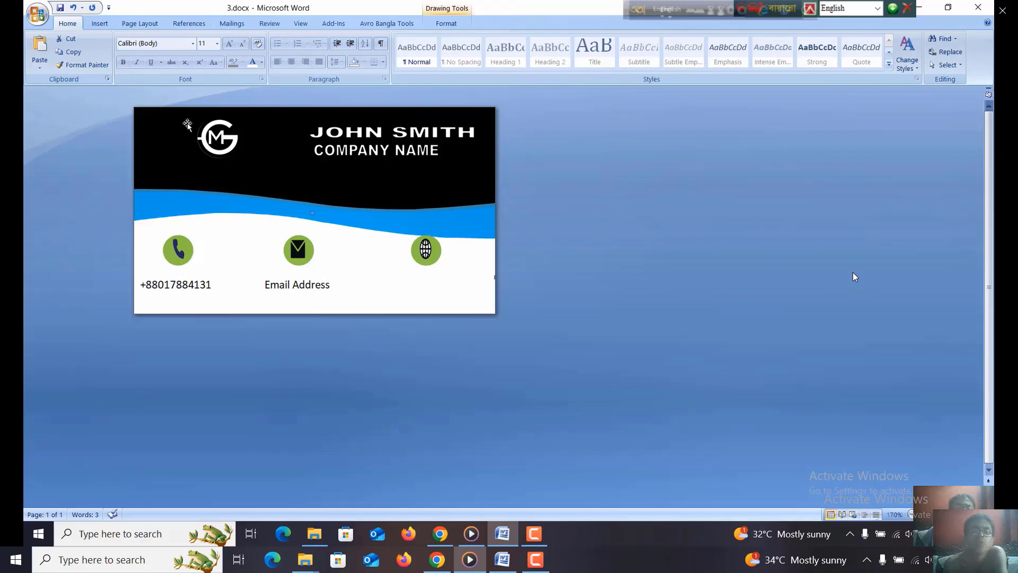
left_click(100, 23)
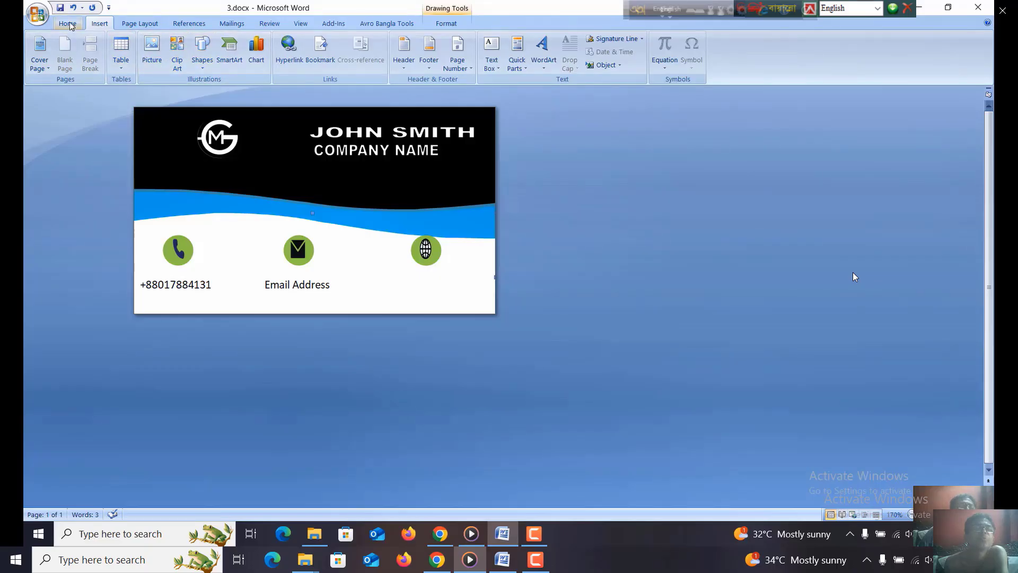
left_click(202, 53)
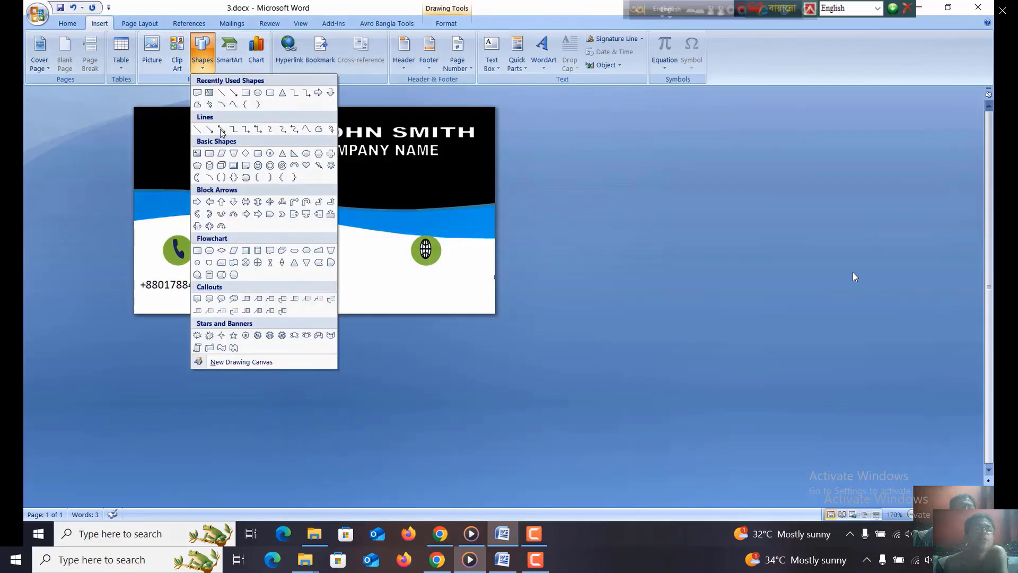
left_click(197, 153)
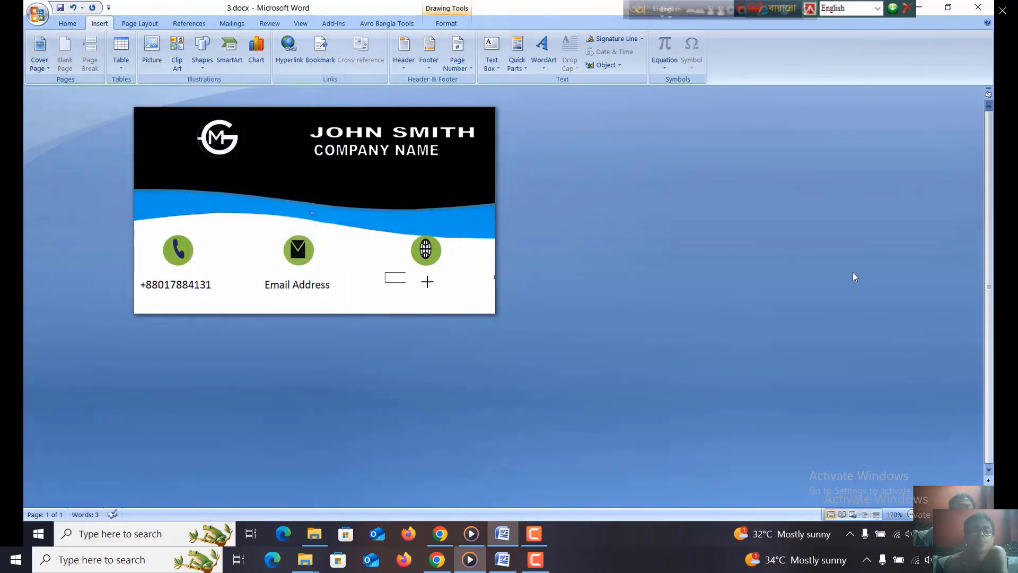
left_click_drag(427, 281, 478, 300)
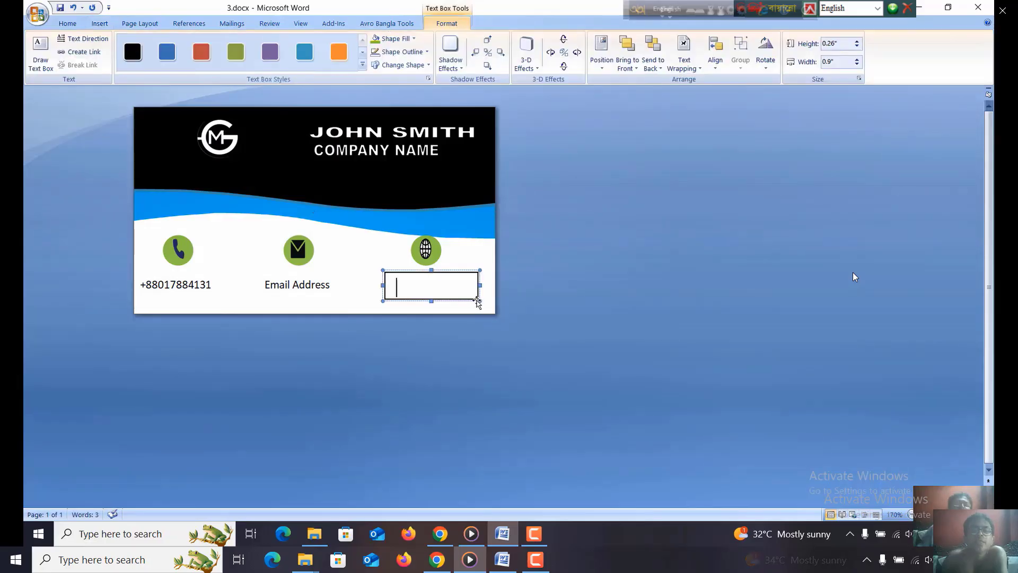
- Enter "Website Address" at font size 8 in the text box below the globe icon, widening the box leftward to fit
left_click(67, 24)
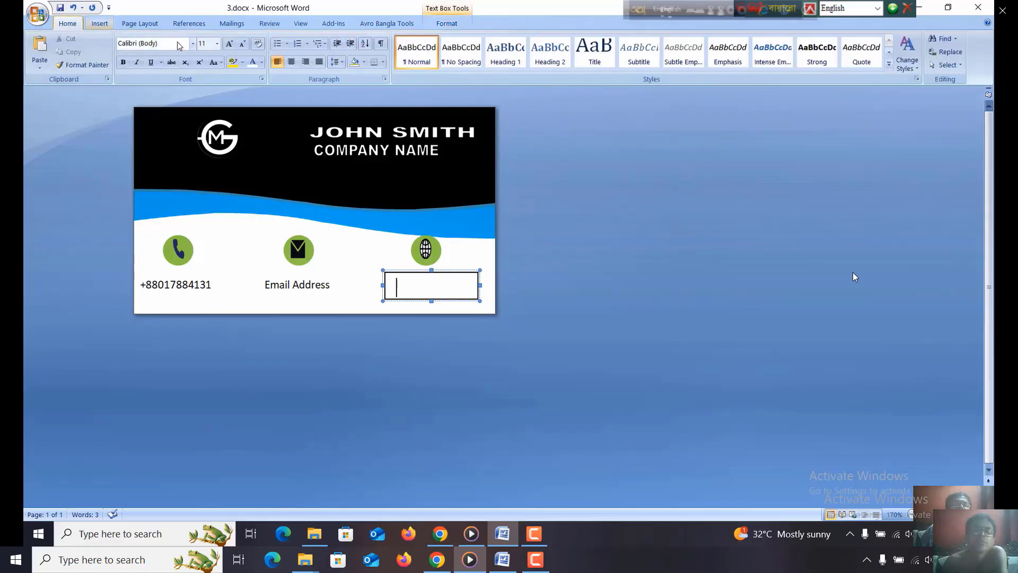
left_click(217, 43)
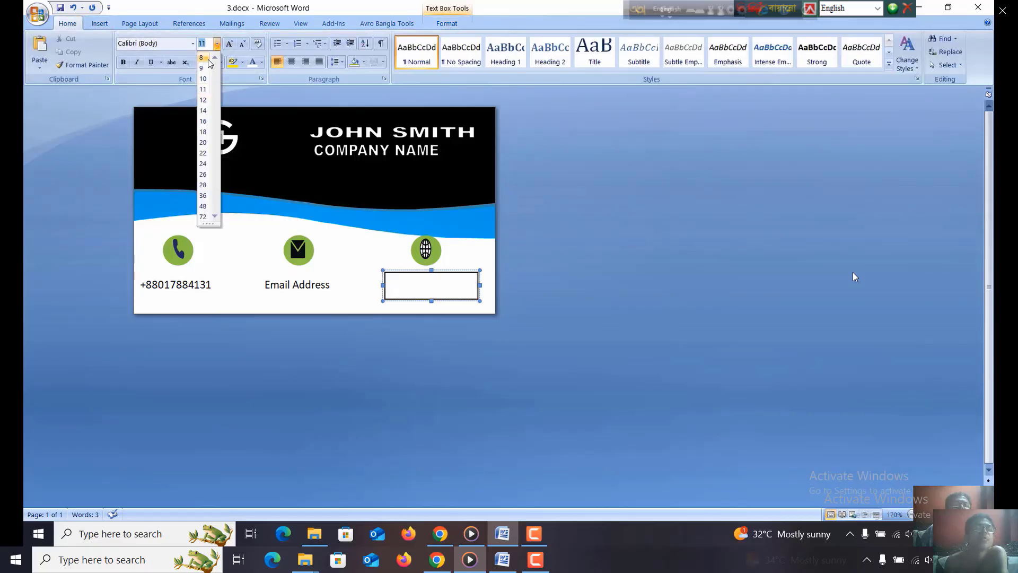
left_click(208, 58)
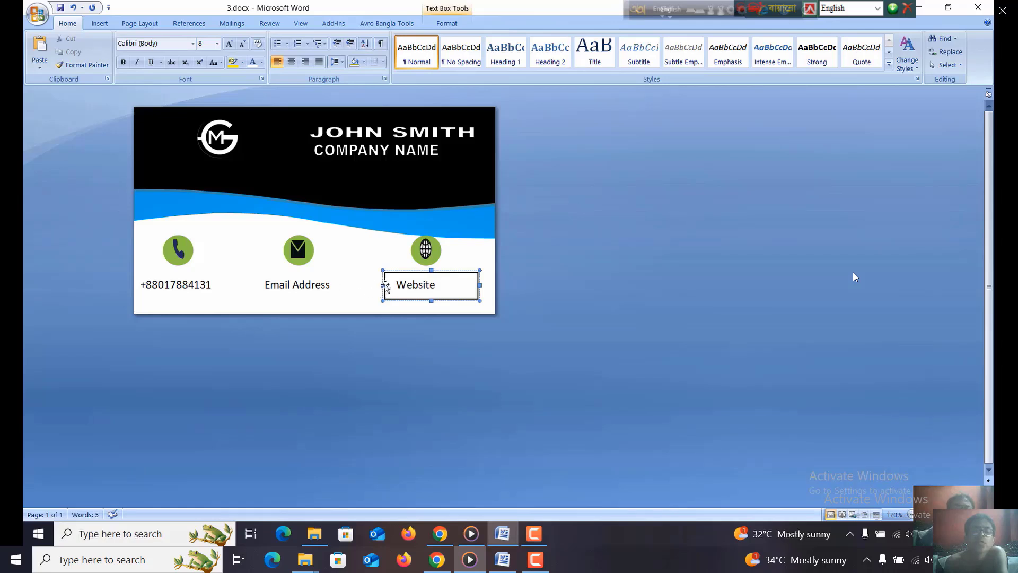
left_click_drag(382, 285, 373, 285)
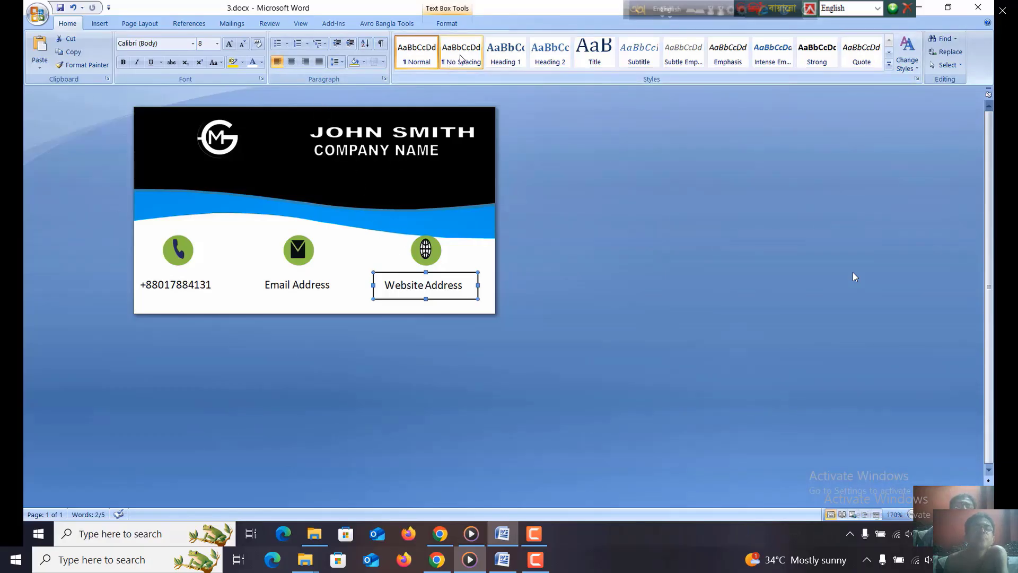
- Set the "Website Address" text box's line color to No Color
right_click(453, 274)
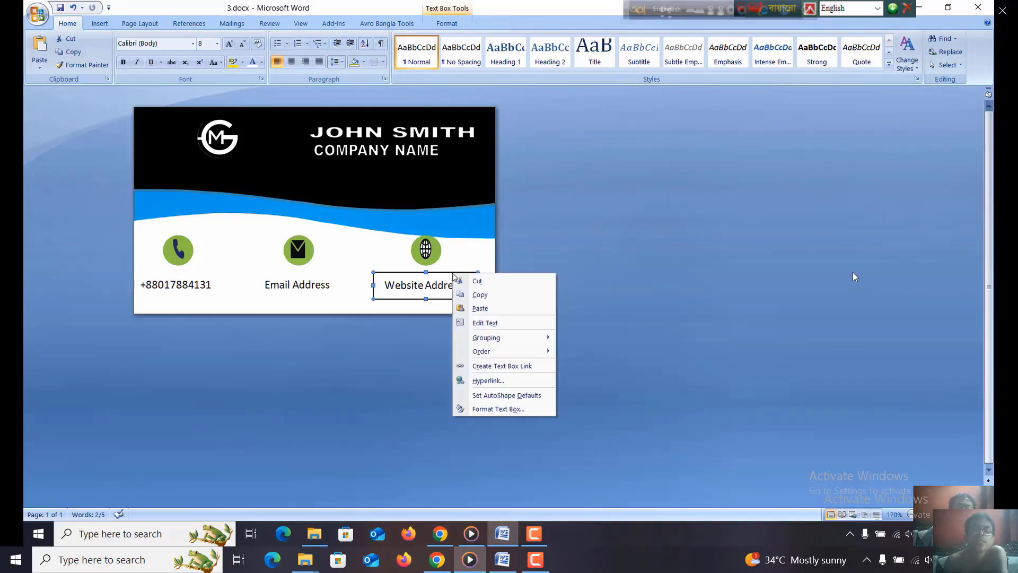
left_click(498, 409)
left_click(504, 216)
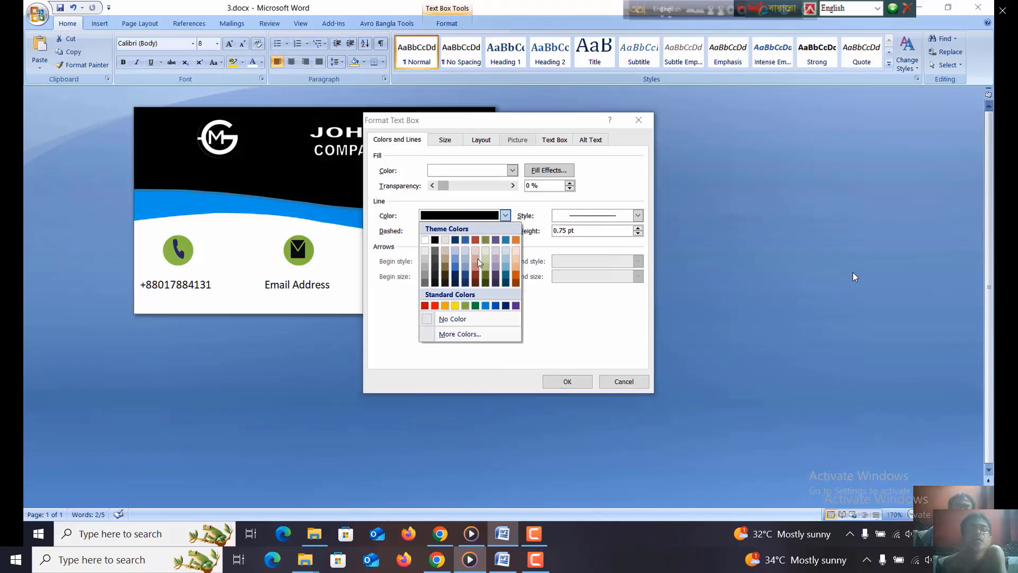
left_click(448, 318)
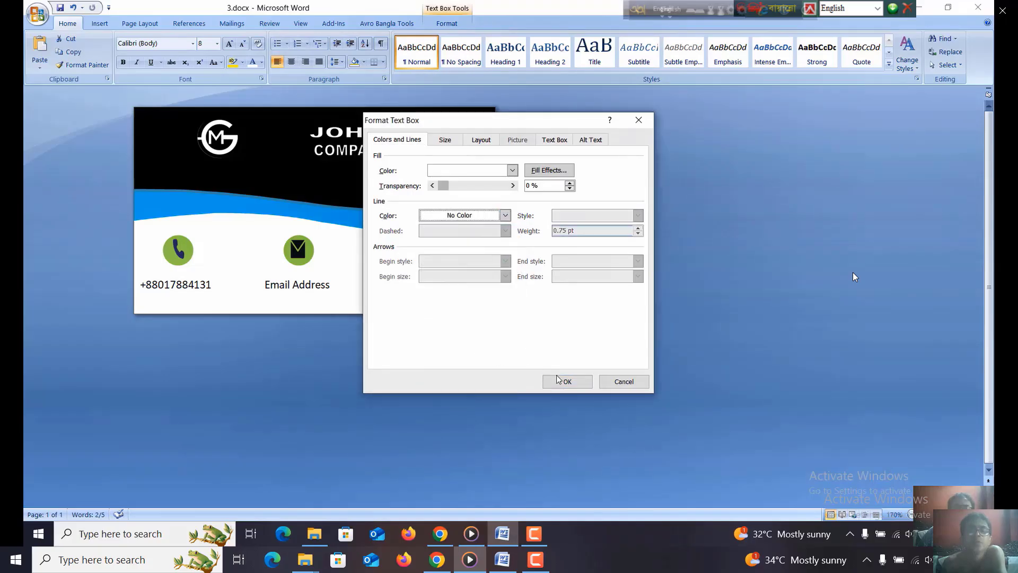
left_click(555, 382)
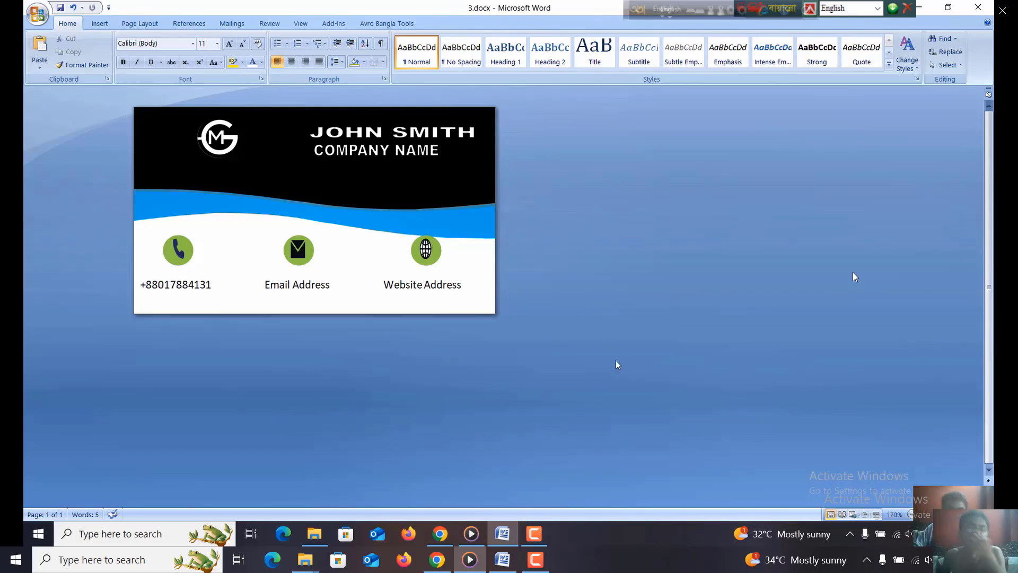
left_click(539, 526)
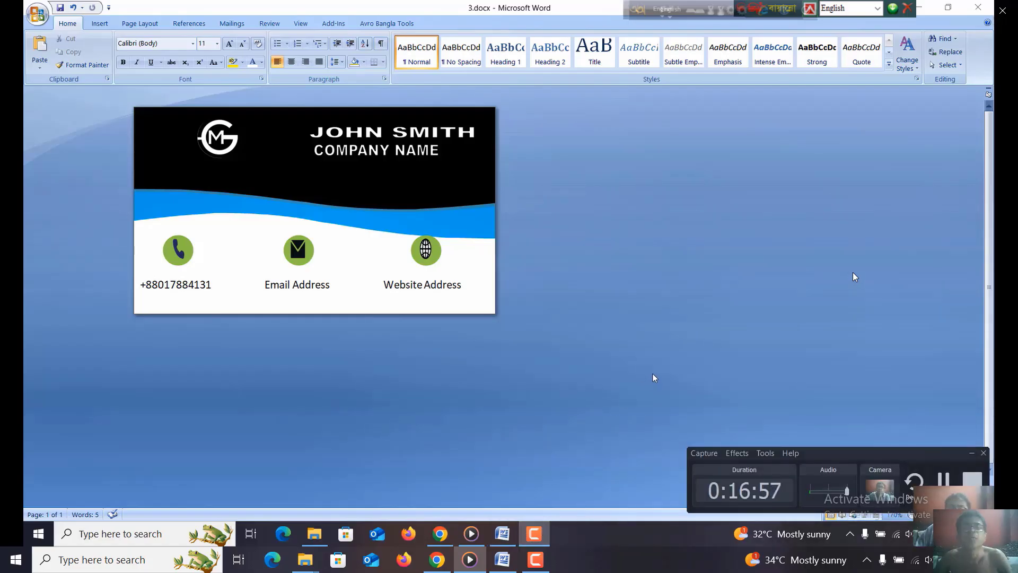
mouse_move(716, 386)
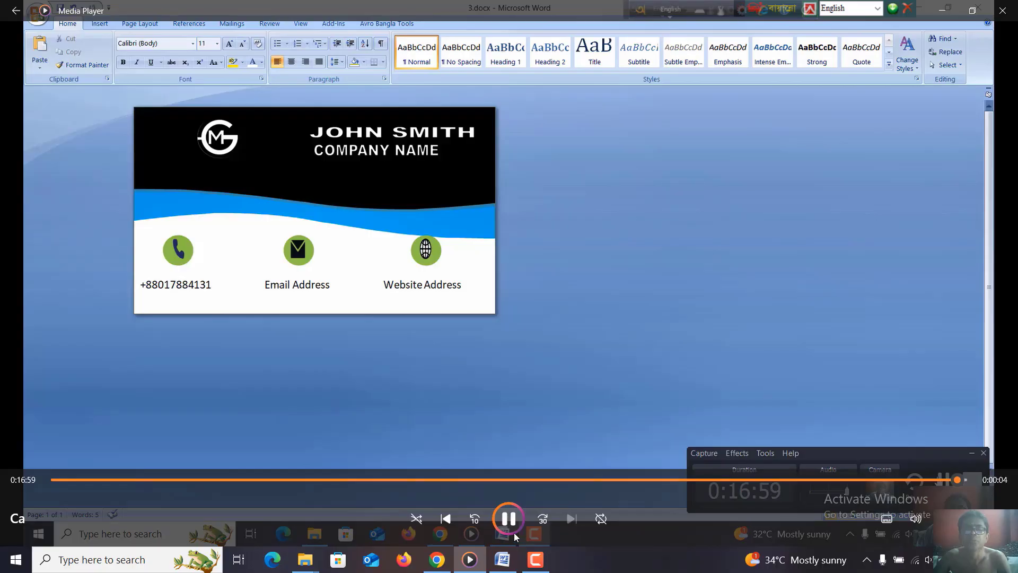
left_click(503, 522)
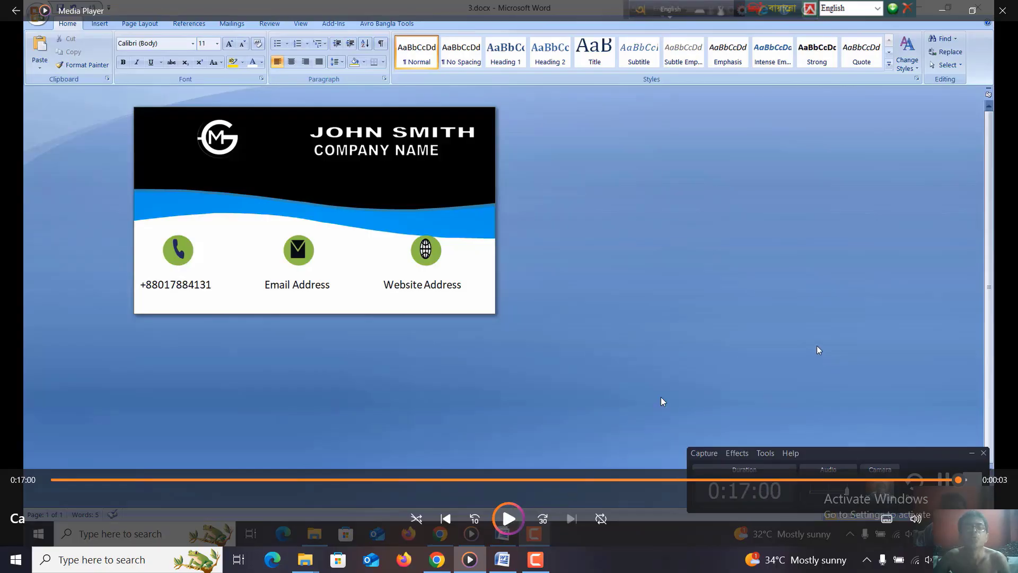